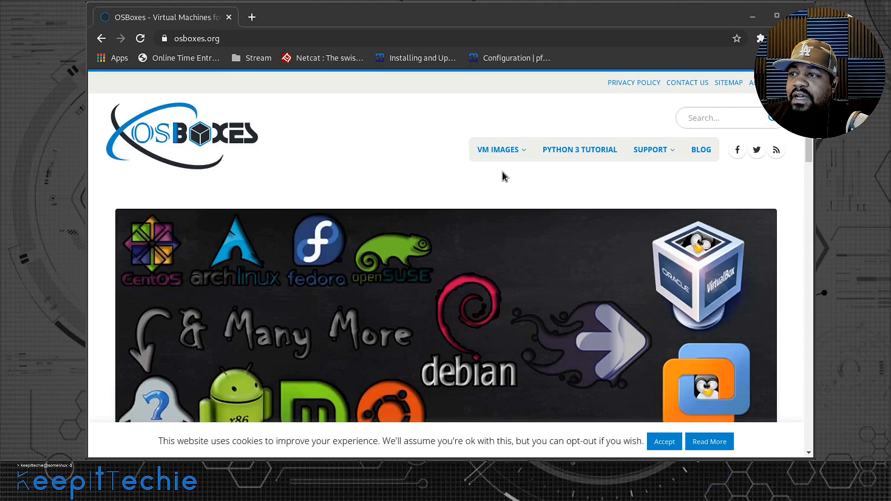
# Open the VirtualBox Images page on the OSBoxes site and dismiss the ad that covers it
pyautogui.moveTo(522, 151)
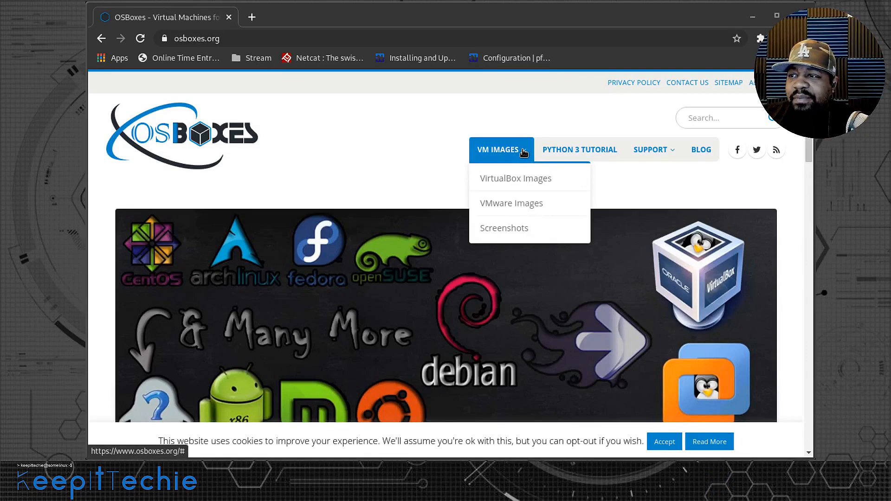
pyautogui.click(508, 180)
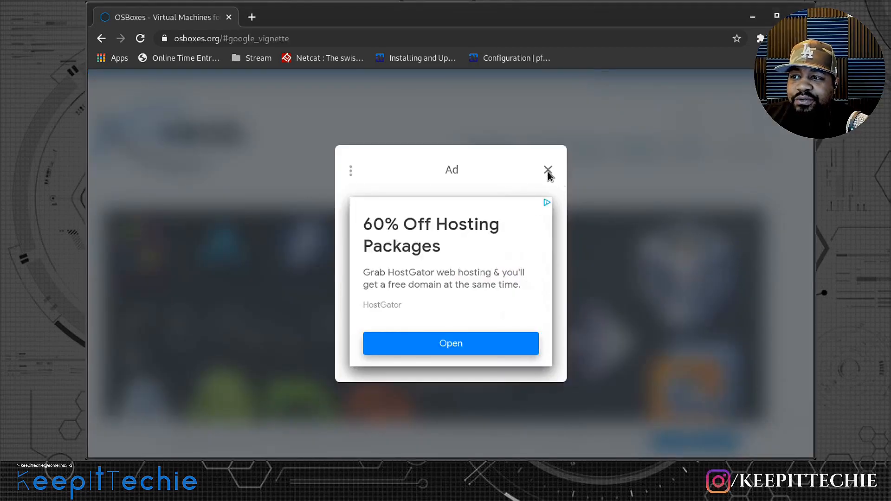
pyautogui.click(548, 170)
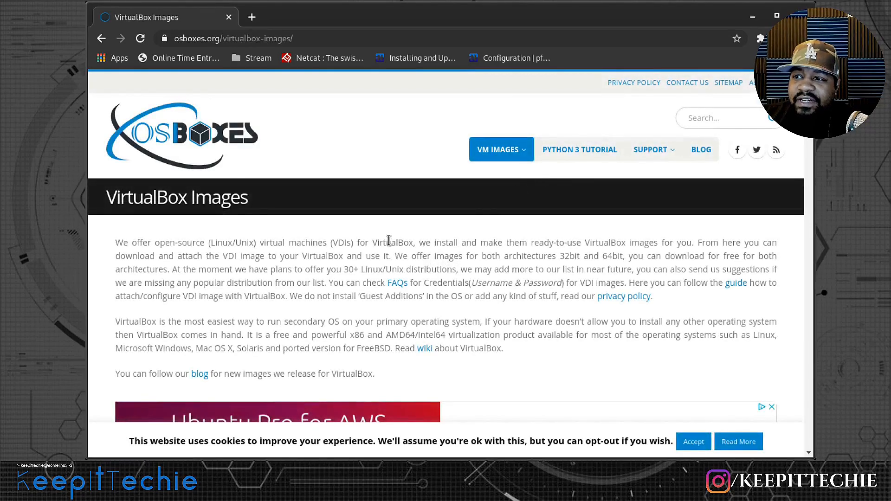
# Expand the Android x86 entry in the list of VDI images for VirtualBox
pyautogui.scroll(-5, 385, 254)
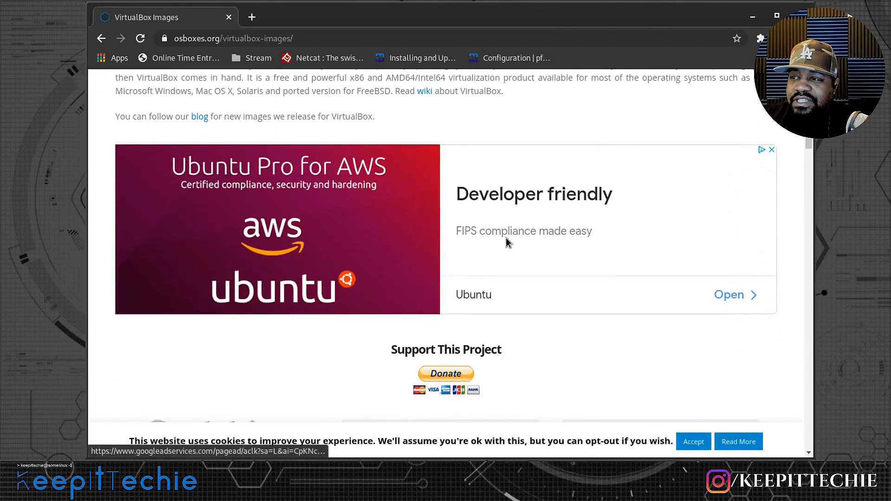
pyautogui.scroll(-4, 505, 238)
pyautogui.scroll(5, 503, 238)
pyautogui.scroll(-5, 502, 238)
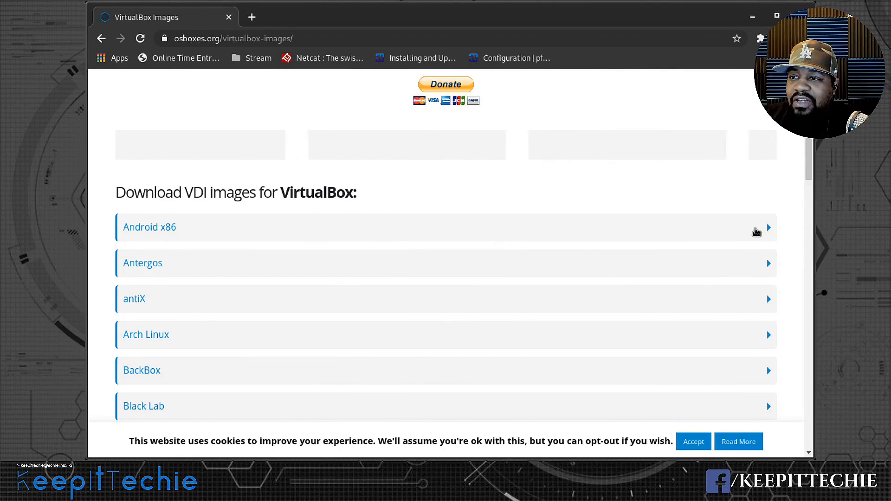
pyautogui.click(757, 230)
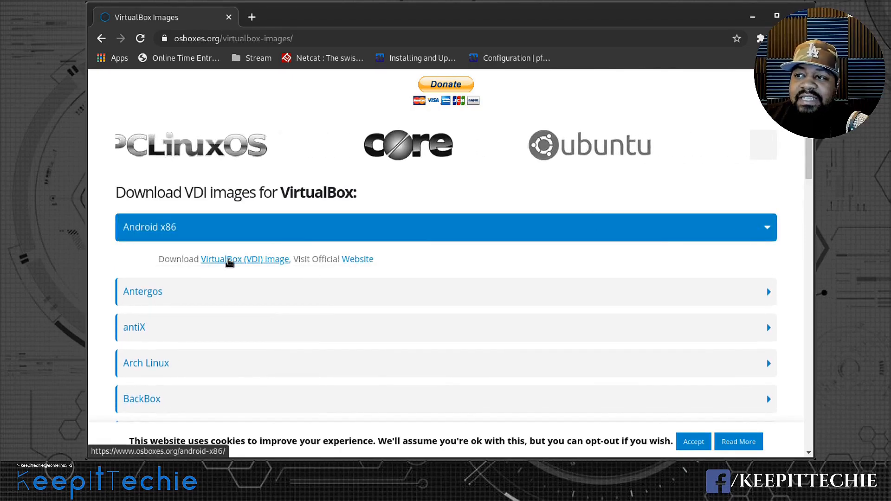
# Look over the available distributions and open the Android x86 VirtualBox (VDI) image page
pyautogui.scroll(-7, 229, 263)
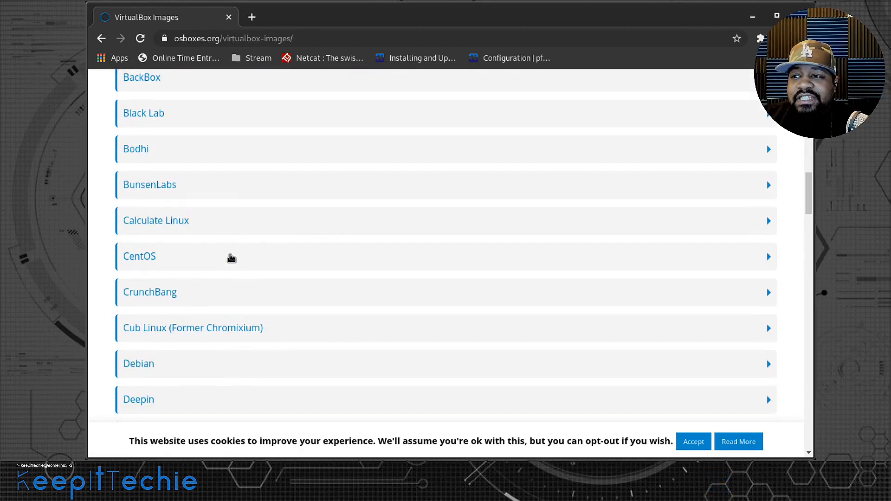
pyautogui.scroll(-3, 231, 260)
pyautogui.scroll(-2, 231, 260)
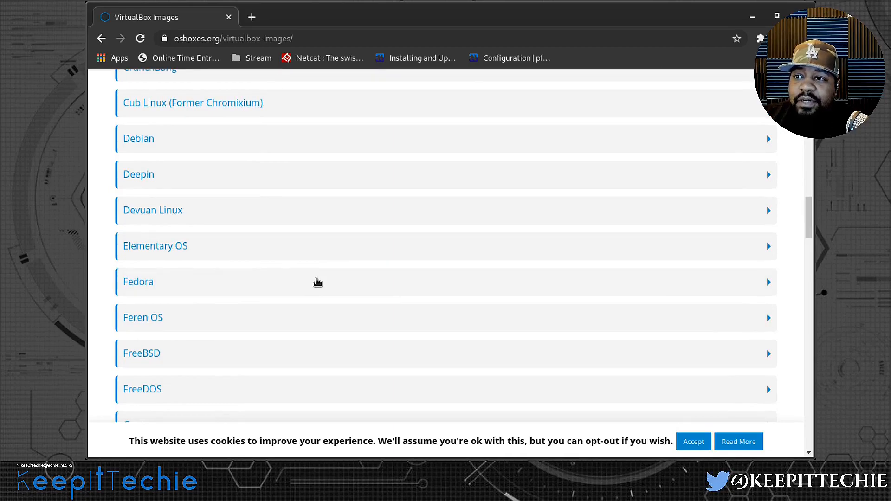
pyautogui.scroll(5, 364, 302)
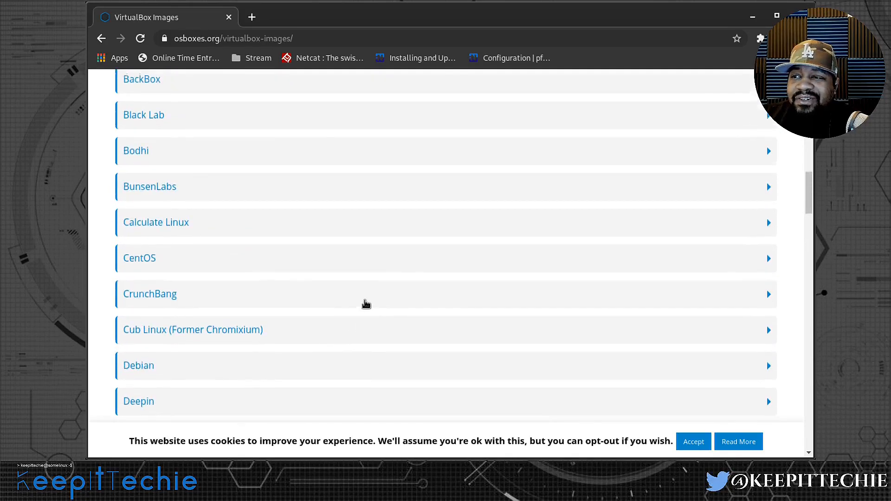
pyautogui.scroll(5, 365, 303)
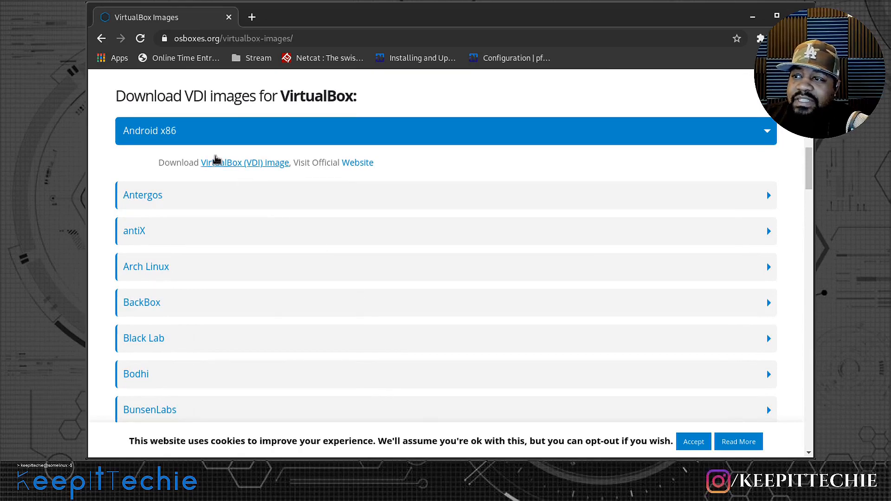
pyautogui.click(237, 167)
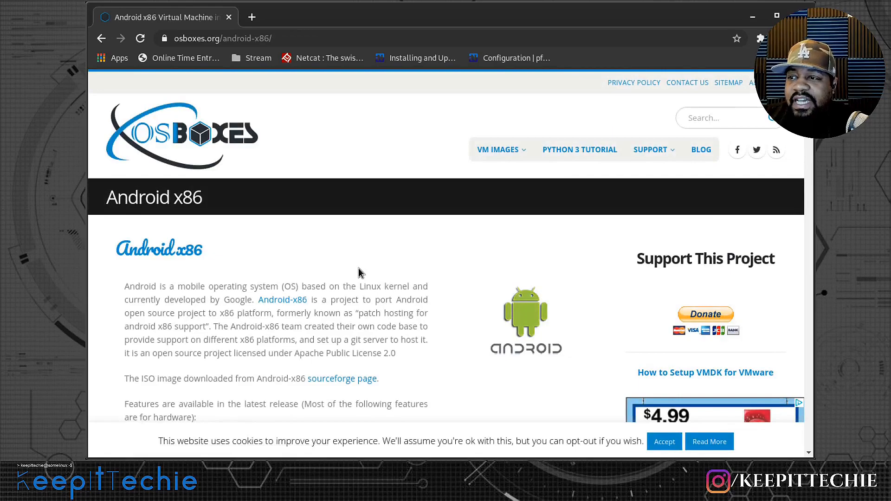
# Read the Android x86 description and feature list, and locate the Android-x86 9.0-R2 Pie downloads
pyautogui.scroll(-3, 360, 284)
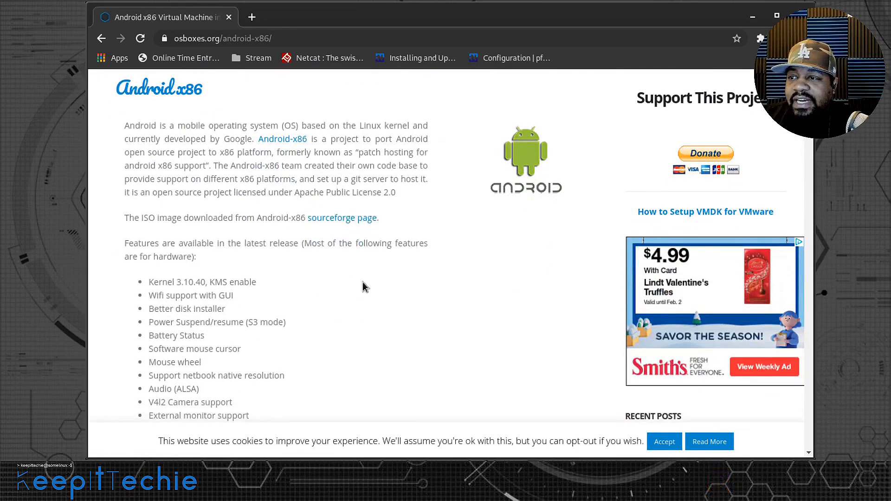
pyautogui.scroll(-3, 401, 280)
pyautogui.scroll(5, 274, 263)
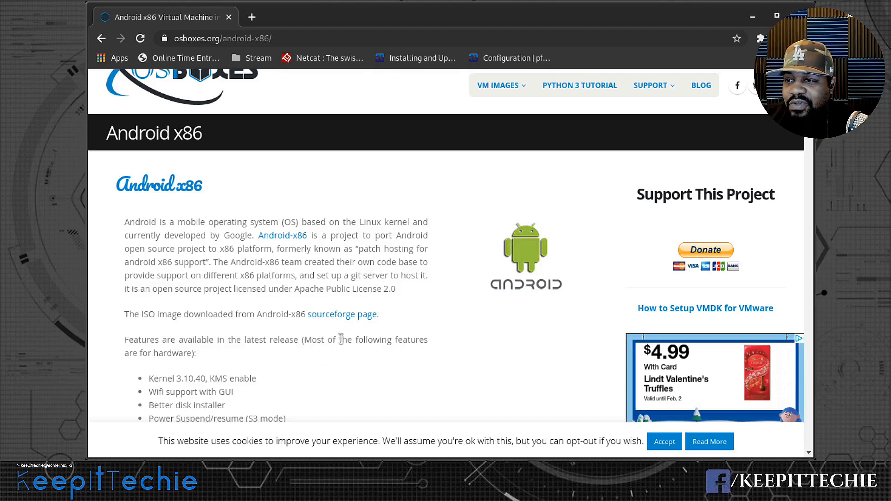
pyautogui.scroll(-3, 306, 330)
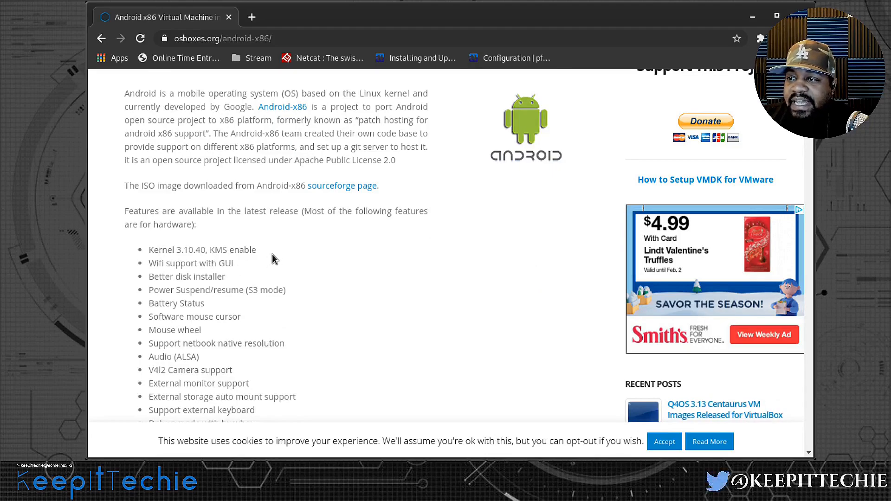
pyautogui.scroll(-3, 152, 292)
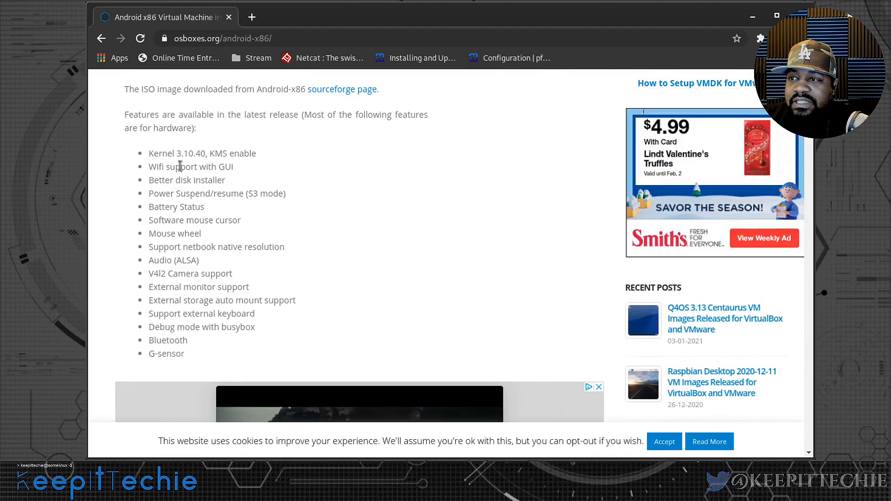
pyautogui.scroll(-10, 276, 284)
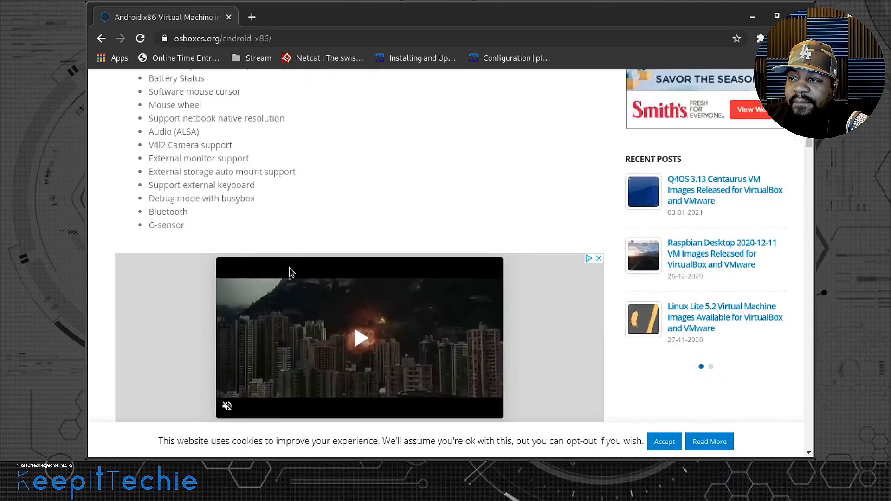
pyautogui.scroll(-2, 133, 207)
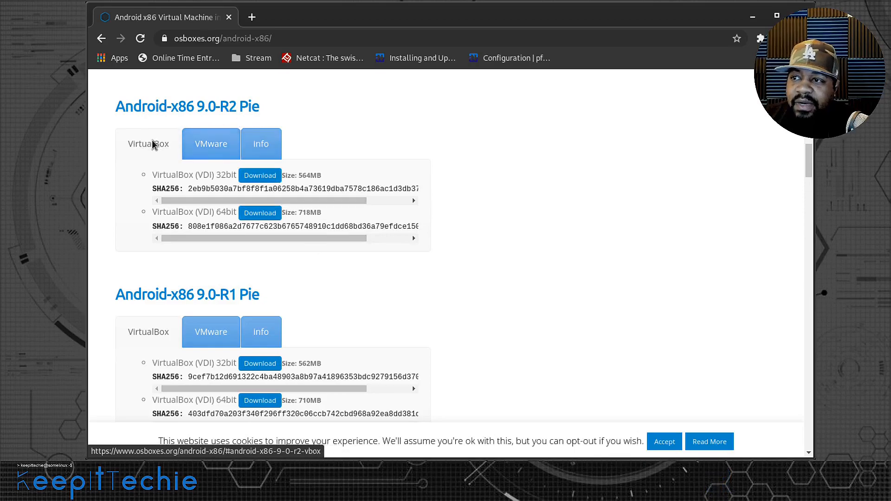
# Compare the VMware and VirtualBox downloads offered for Android-x86 9.0-R2 Pie, ending on the VirtualBox ones
pyautogui.click(214, 148)
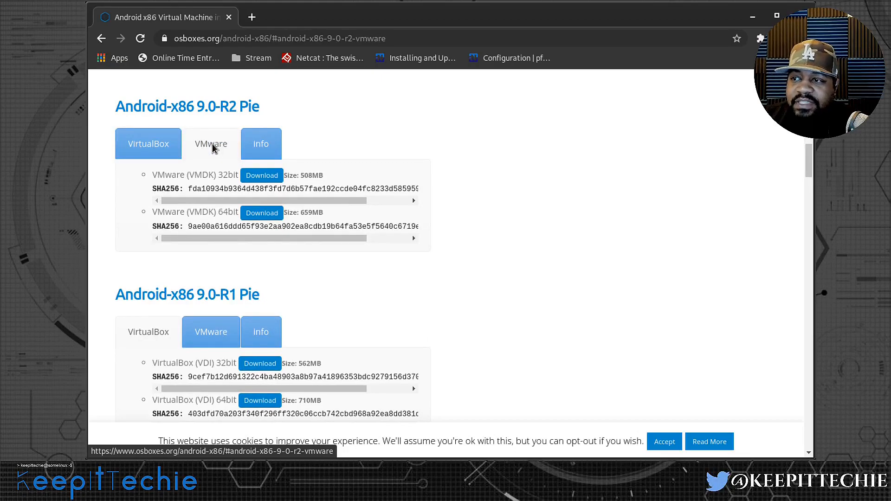
pyautogui.click(142, 144)
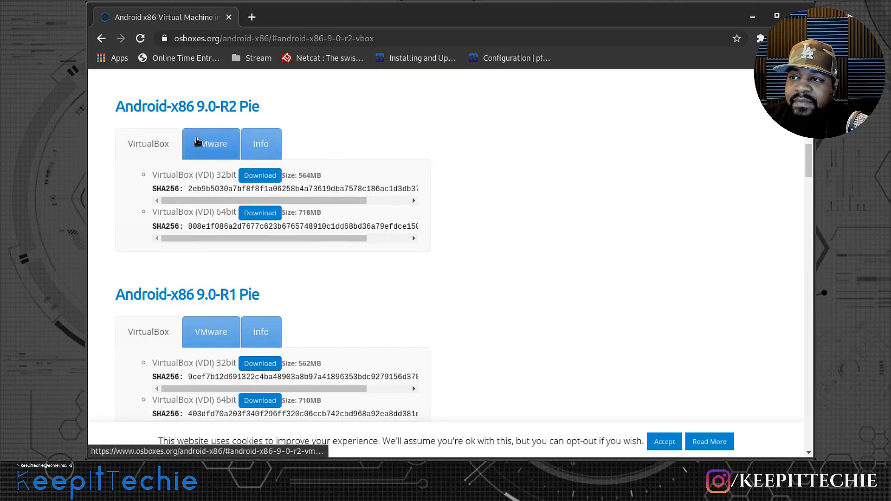
pyautogui.click(216, 147)
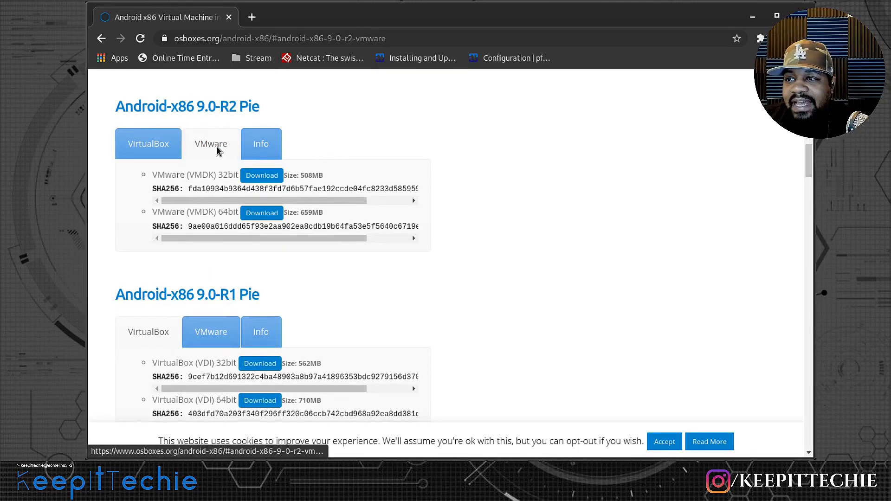
pyautogui.click(146, 149)
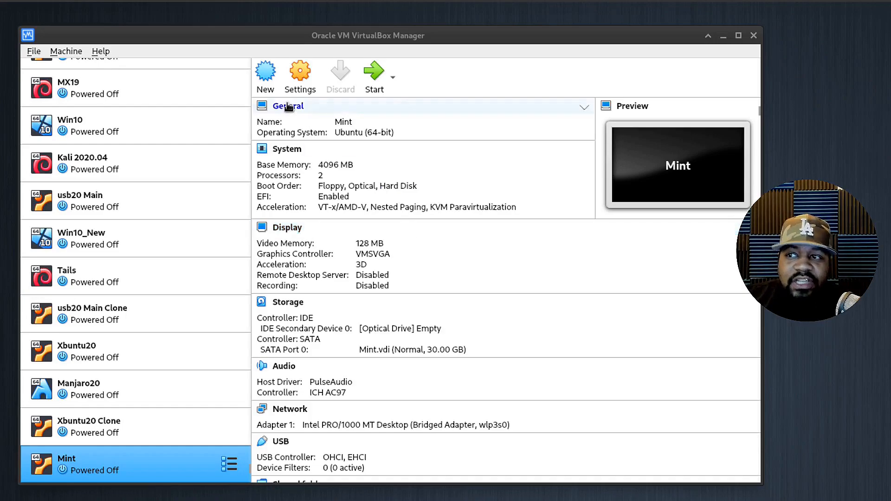
# In Oracle VM VirtualBox Manager, start creating a new virtual machine and name it Andriod9
pyautogui.click(267, 81)
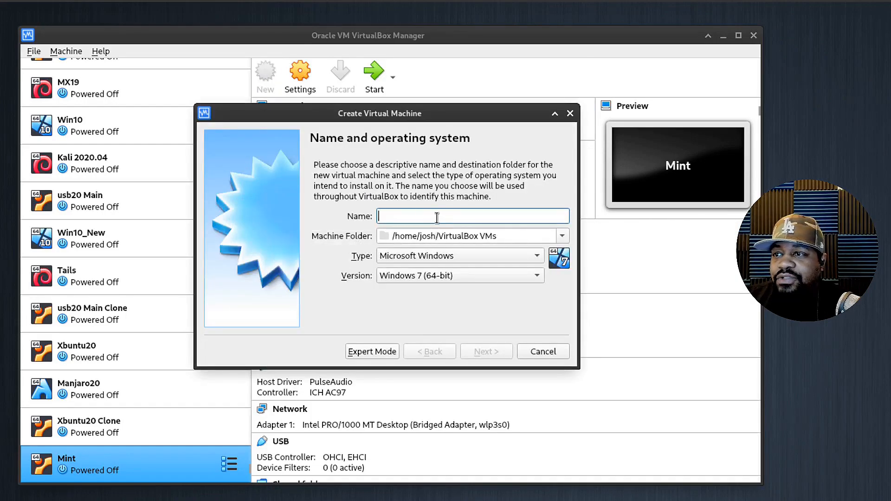
pyautogui.write('Andrios')
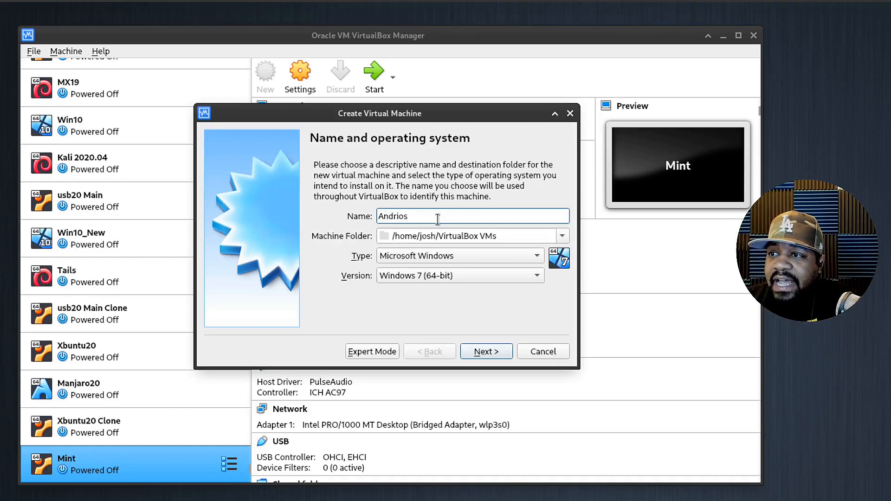
pyautogui.press('BackSpace')
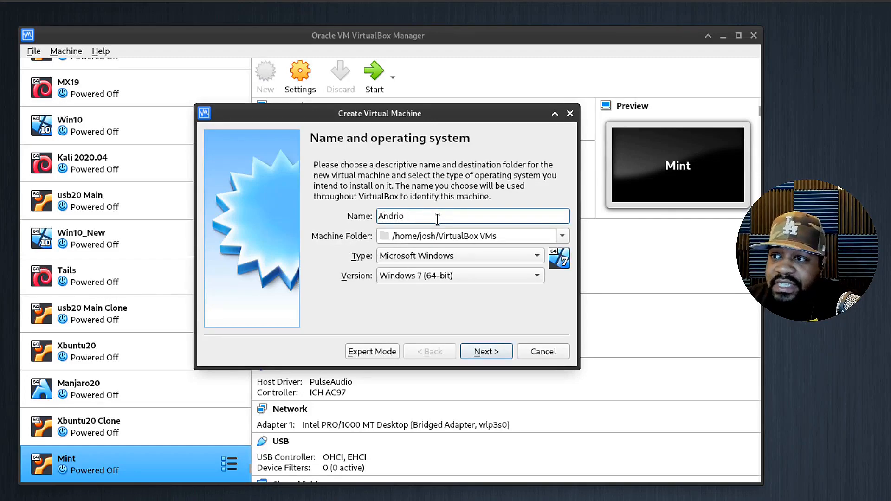
pyautogui.write('d')
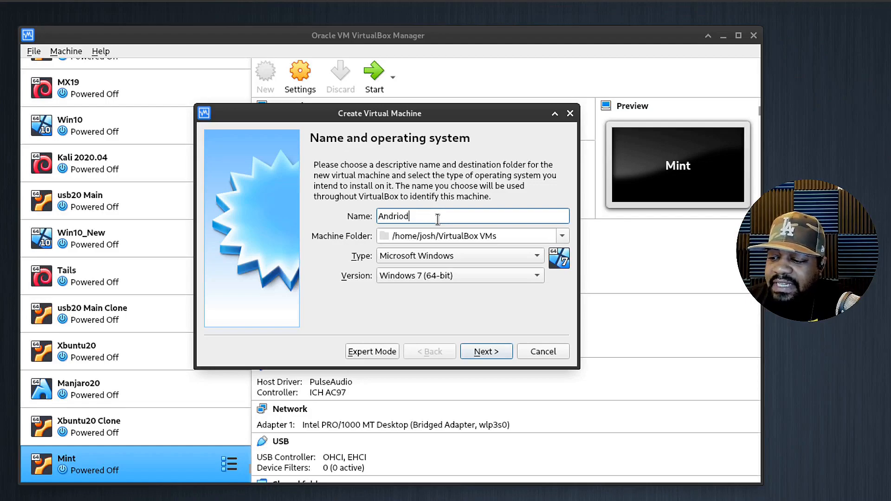
pyautogui.write('(')
pyautogui.press('BackSpace')
pyautogui.write('9')
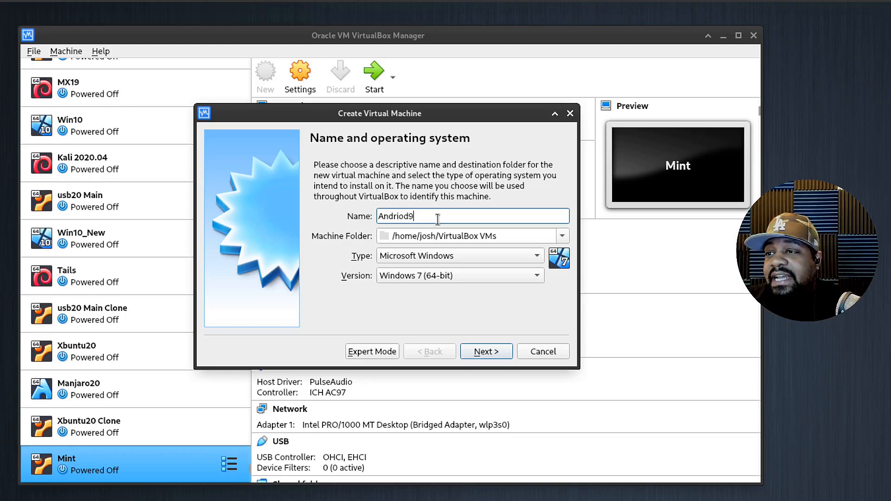
# Set the new machine's operating system type to Linux and its version to Other Linux (64-bit)
pyautogui.click(528, 258)
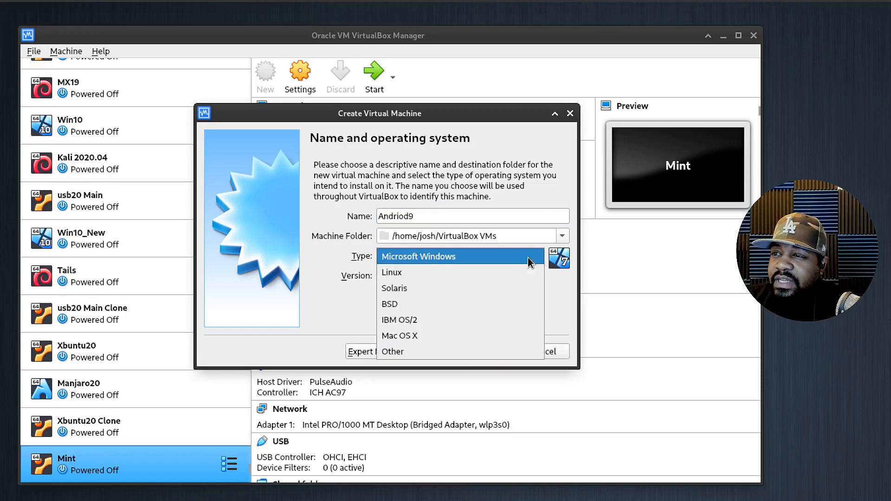
pyautogui.click(501, 271)
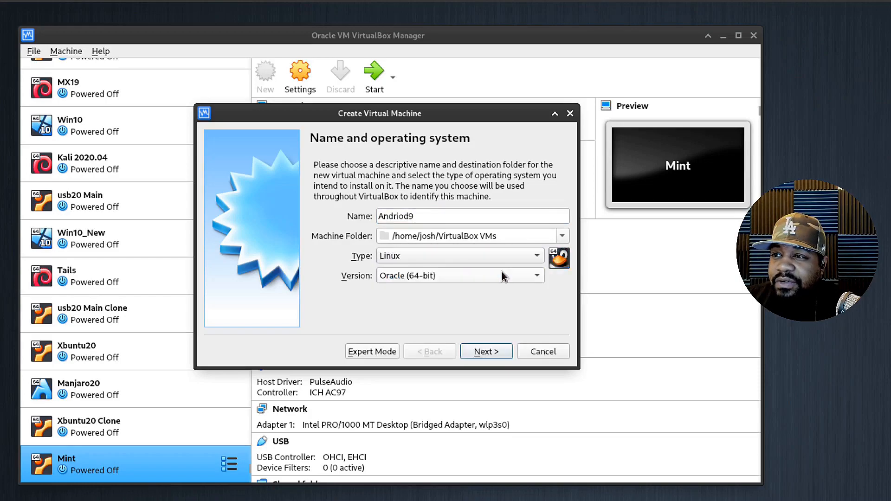
pyautogui.click(531, 277)
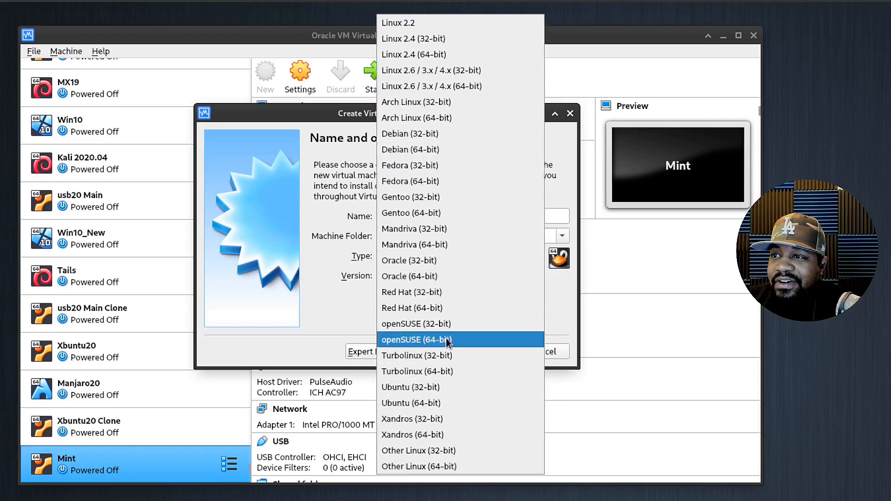
pyautogui.click(469, 467)
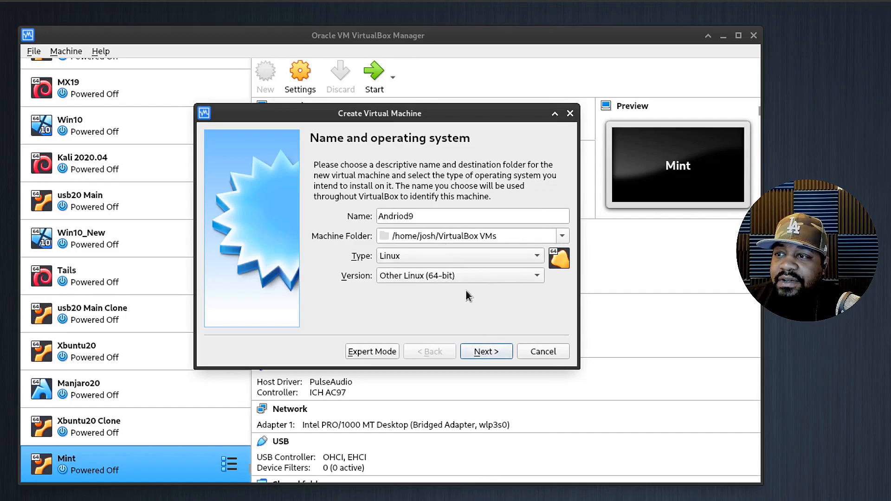
# Allocate 4096 MB of memory to the new virtual machine and continue to the hard disk settings
pyautogui.click(486, 351)
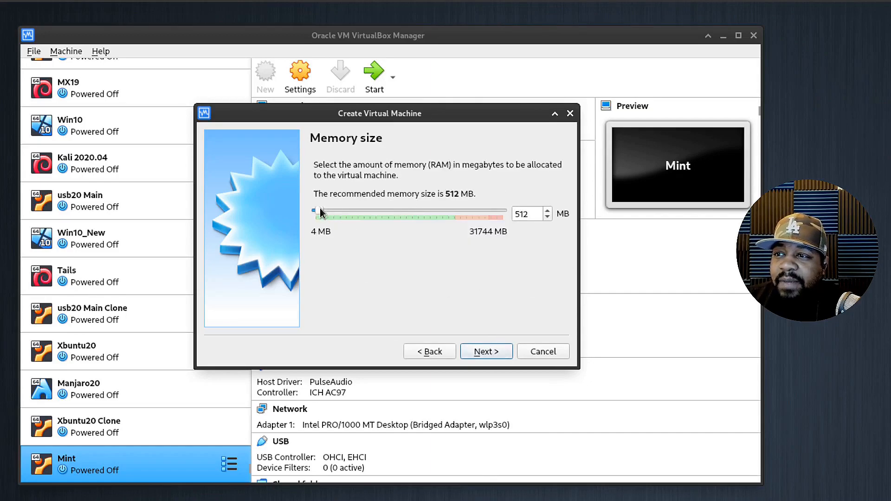
pyautogui.moveTo(319, 210); pyautogui.dragTo(341, 208)
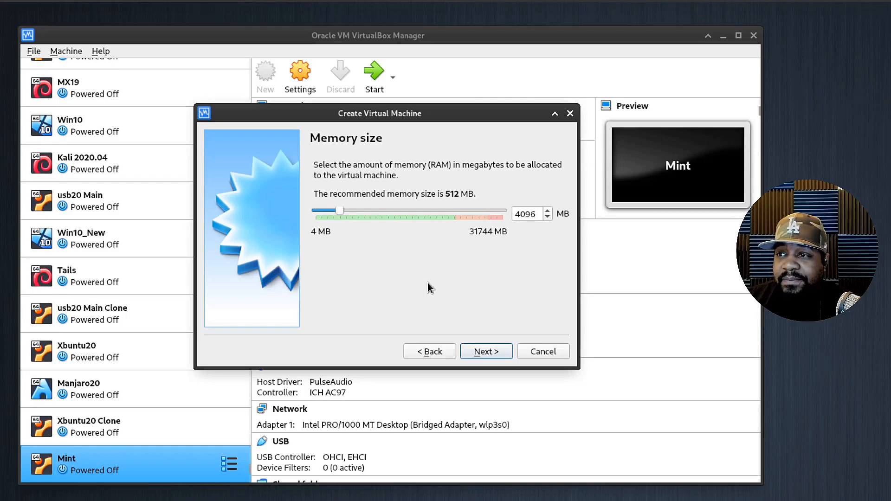
pyautogui.click(490, 352)
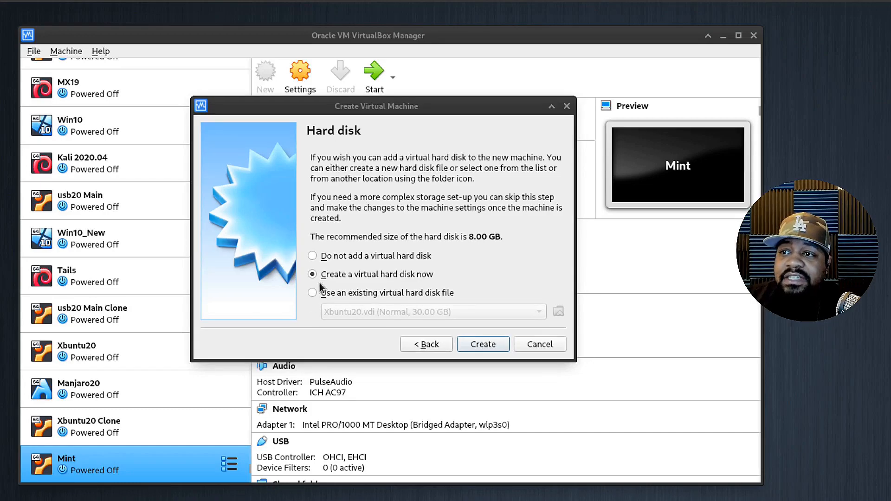
# Choose to use an existing virtual hard disk and add Android 9.0-R2 (64bit).vdi from Documents/Operating Systems/Andriod/64bit R2
pyautogui.click(311, 294)
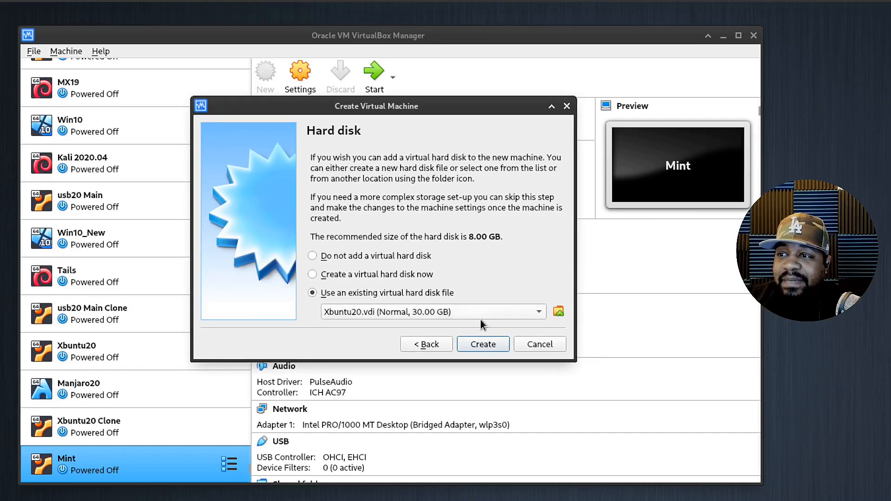
pyautogui.click(559, 312)
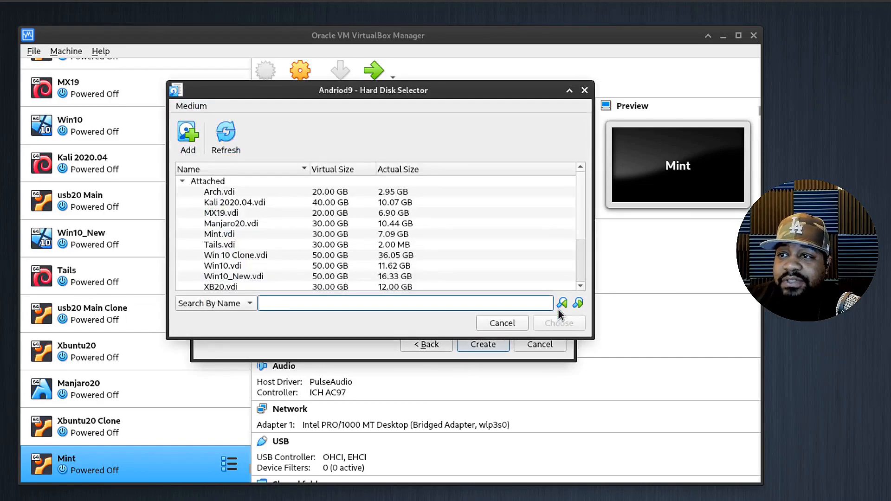
pyautogui.click(189, 139)
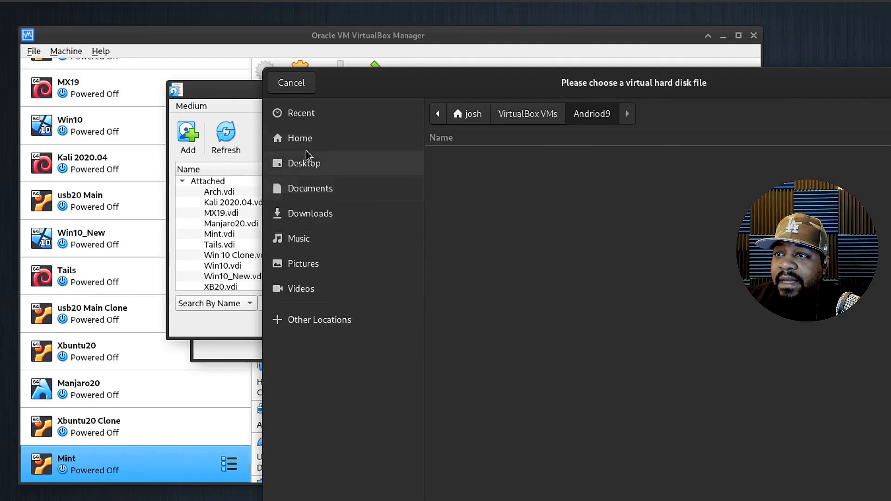
pyautogui.click(325, 189)
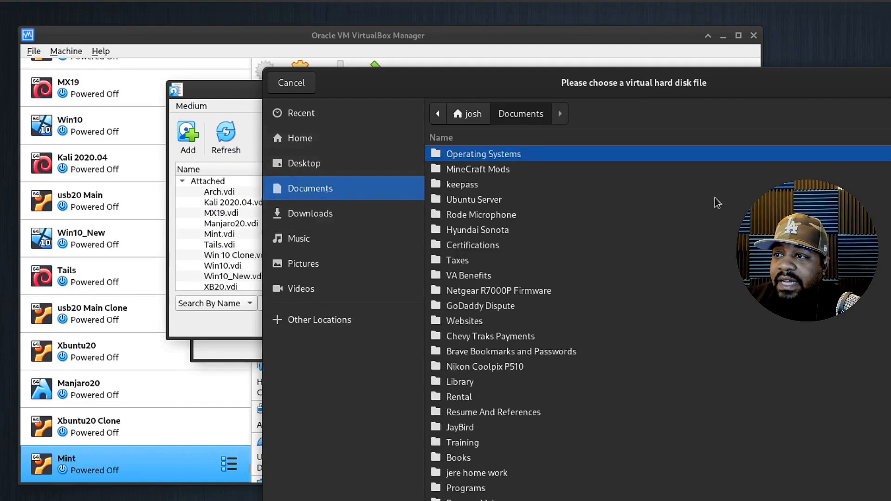
pyautogui.doubleClick(481, 155)
pyautogui.doubleClick(481, 155)
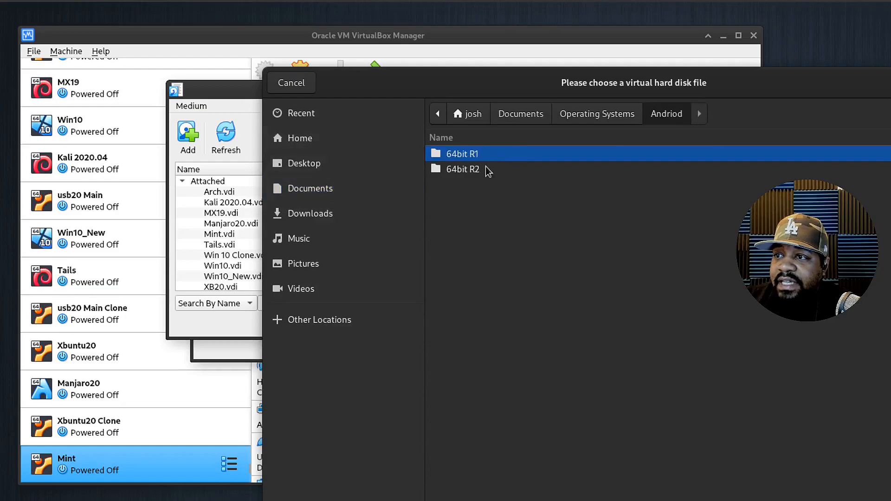
pyautogui.doubleClick(482, 170)
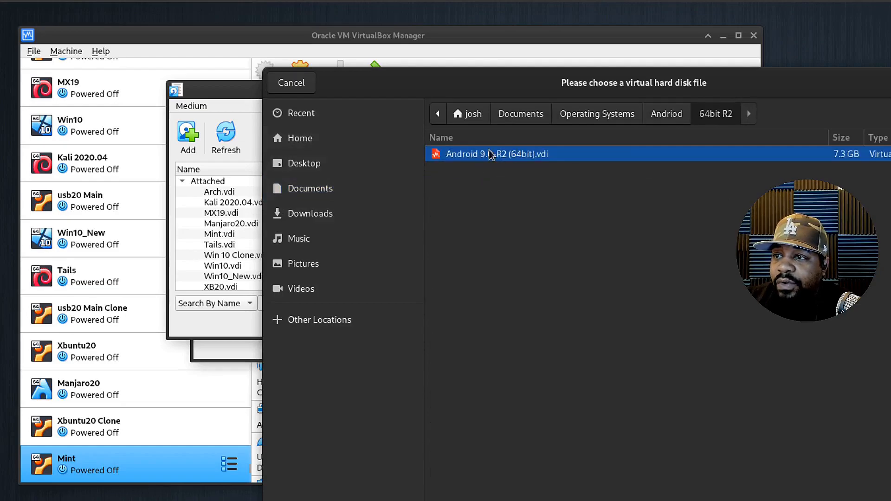
pyautogui.doubleClick(491, 155)
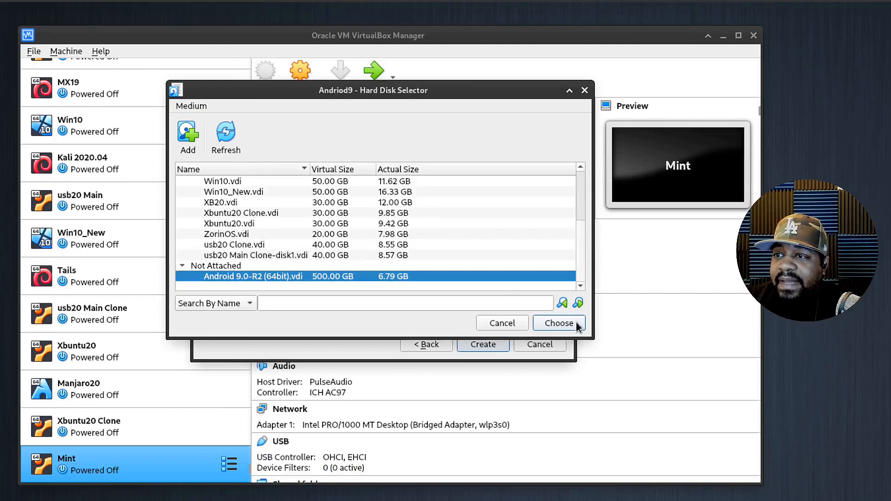
# Attach the Android 9.0-R2 (64bit).vdi disk to the new machine and finish creating it
pyautogui.moveTo(314, 279)
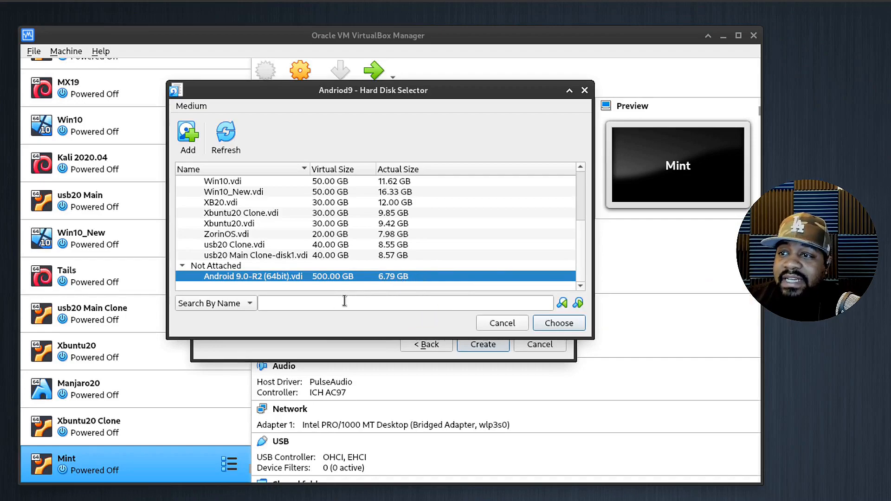
pyautogui.click(559, 323)
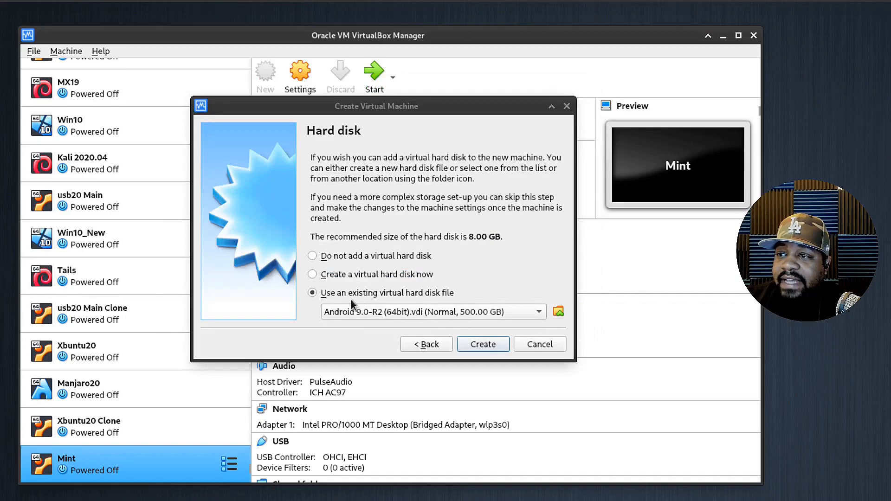
pyautogui.click(485, 347)
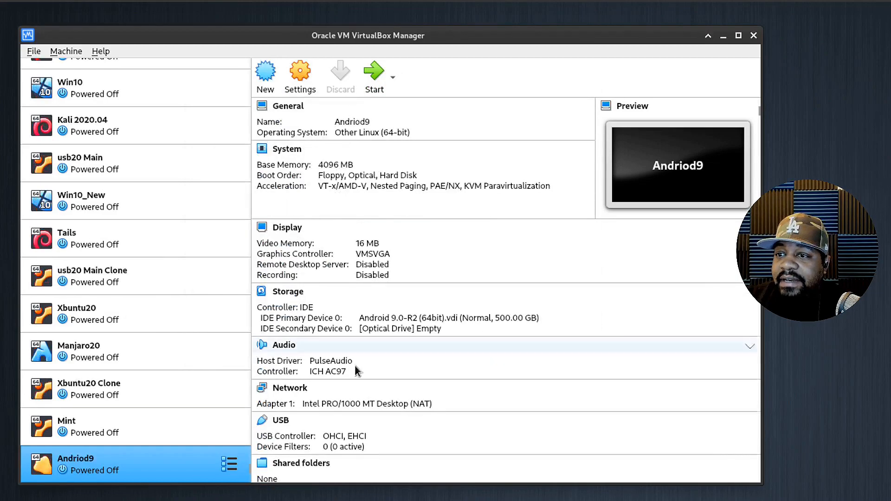
# Open the settings of the Andriod9 machine and examine its general, advanced, description and disk encryption options
pyautogui.rightClick(133, 459)
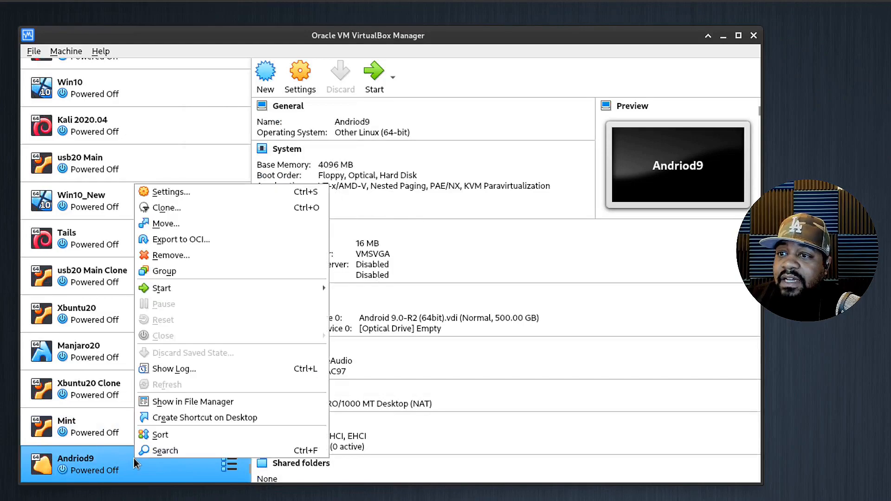
pyautogui.click(216, 193)
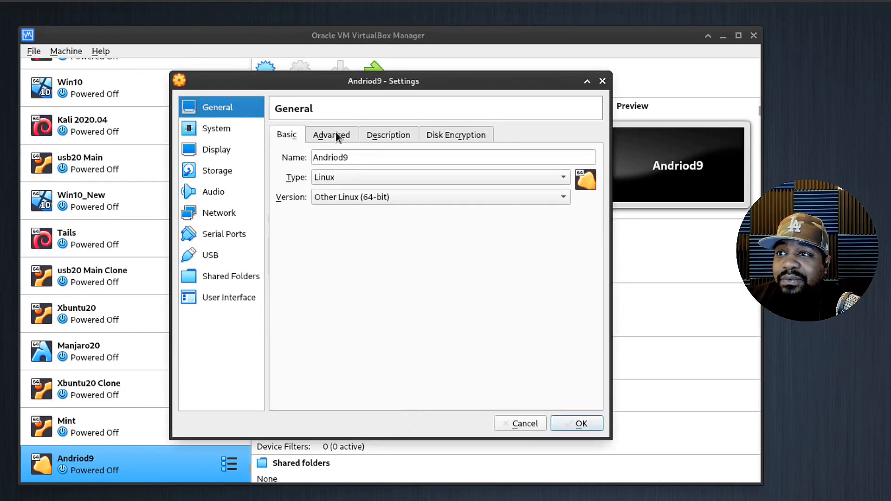
pyautogui.click(217, 130)
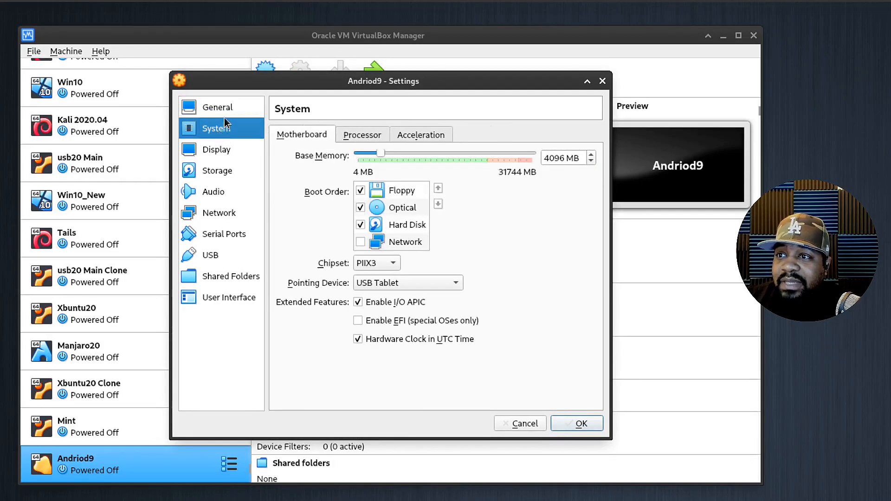
pyautogui.click(225, 109)
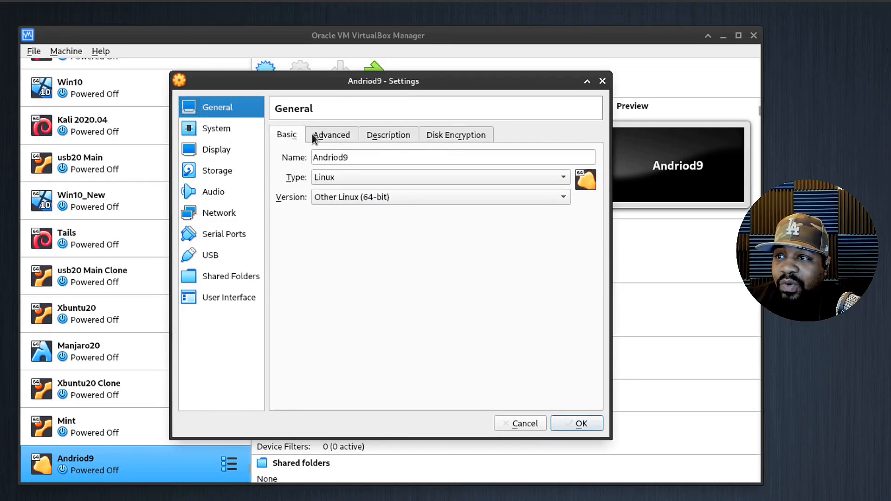
pyautogui.click(331, 135)
pyautogui.click(400, 136)
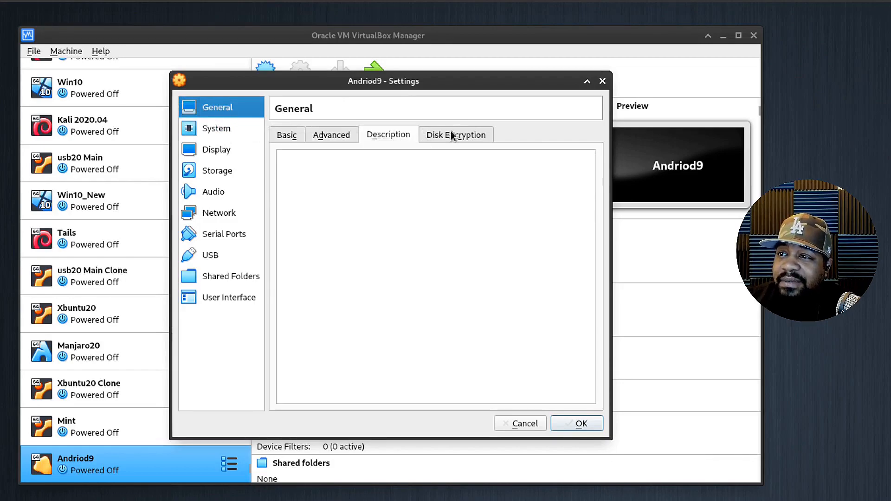
pyautogui.click(447, 135)
pyautogui.click(293, 134)
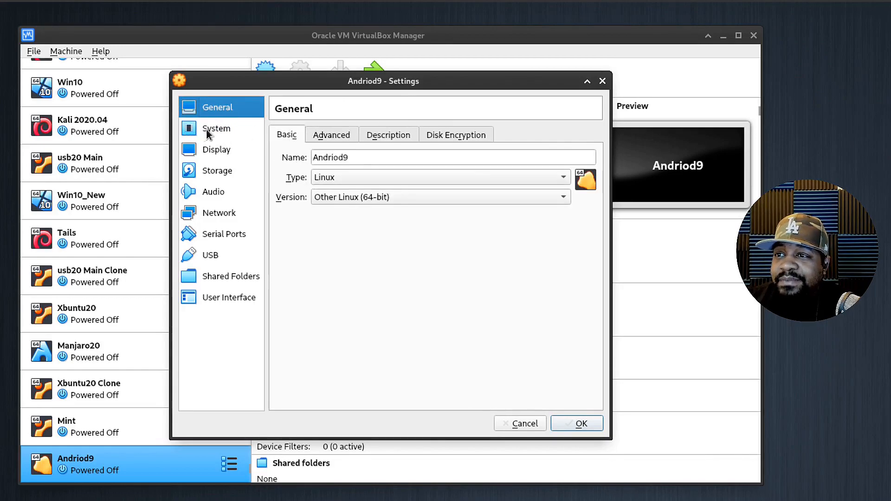
# Set the machine's pointing device to PS/2 Mouse in the system settings
pyautogui.click(207, 131)
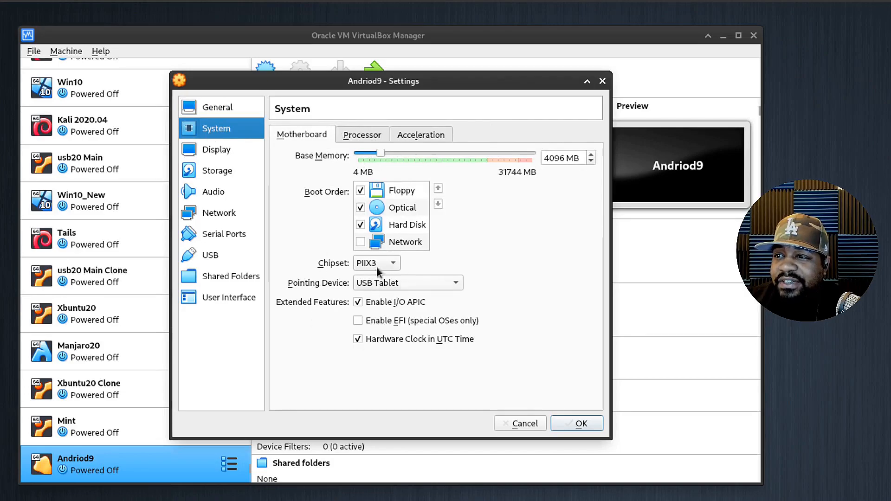
pyautogui.click(450, 282)
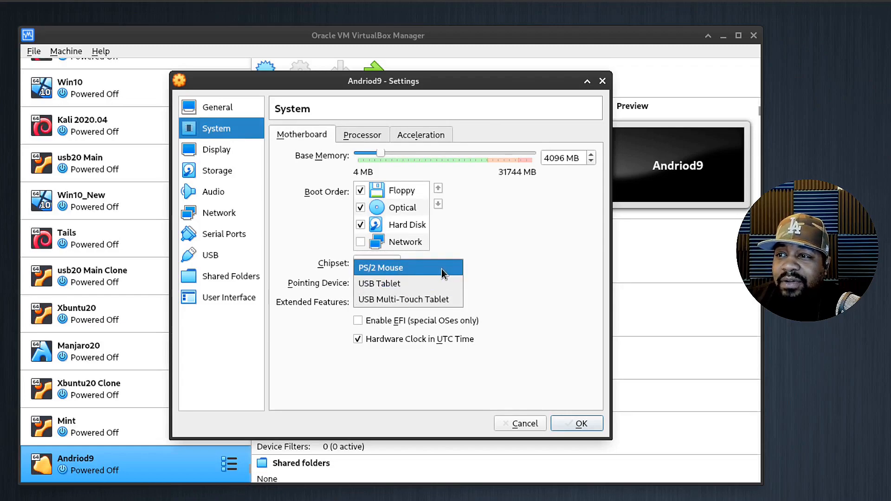
pyautogui.click(441, 269)
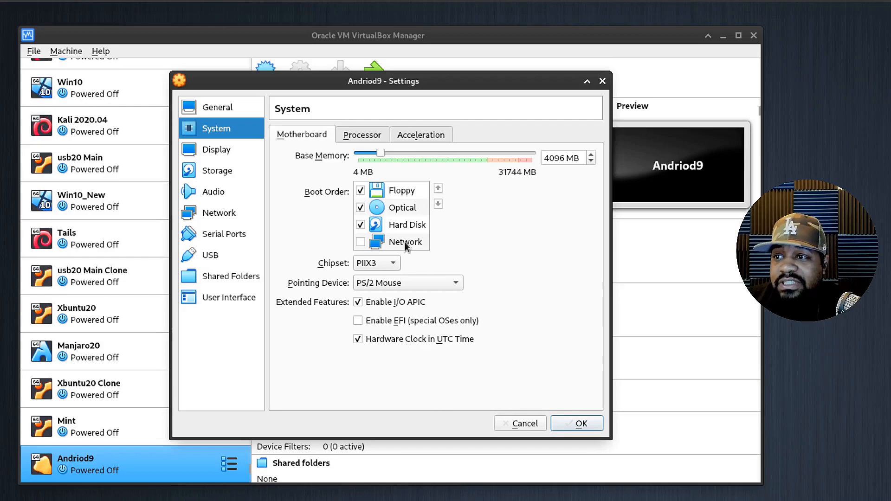
# Assign 4 processors to the virtual machine and check its acceleration settings
pyautogui.click(361, 134)
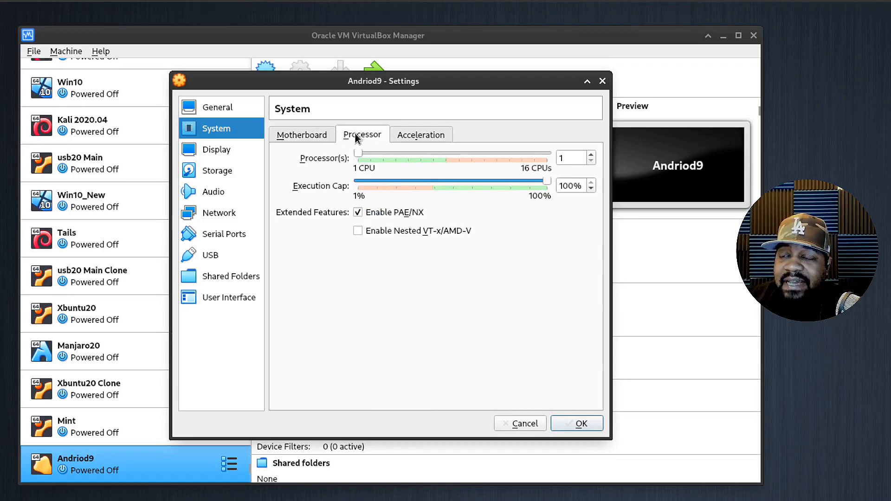
pyautogui.moveTo(360, 151); pyautogui.dragTo(395, 157)
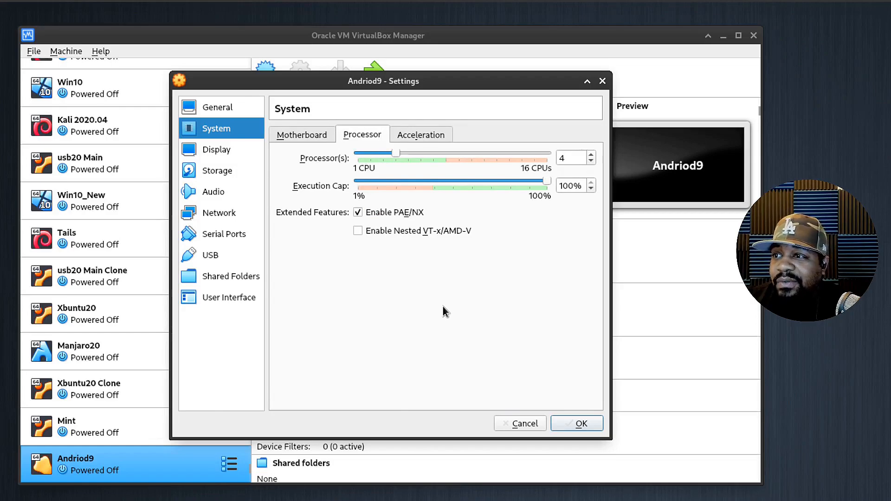
pyautogui.click(410, 131)
pyautogui.click(361, 134)
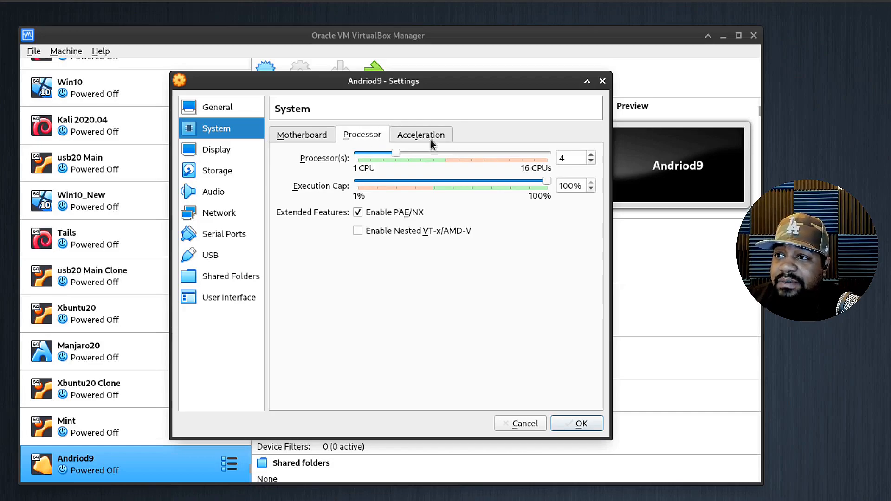
pyautogui.click(414, 132)
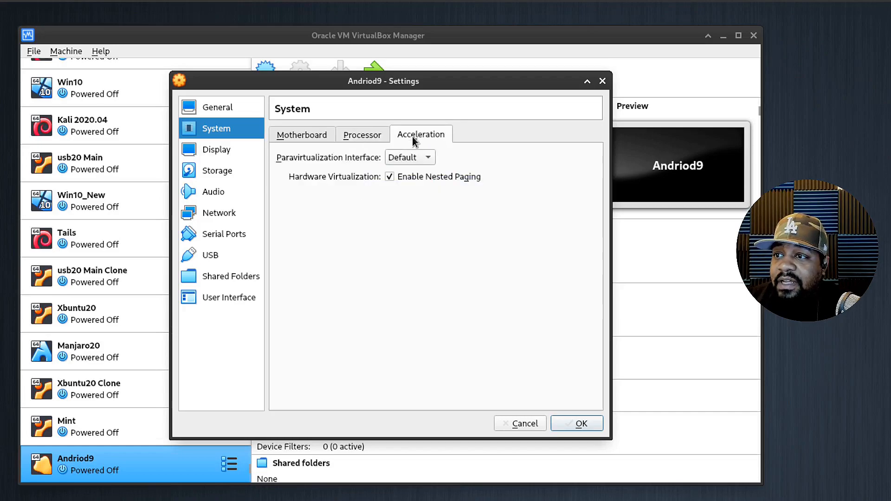
pyautogui.click(308, 133)
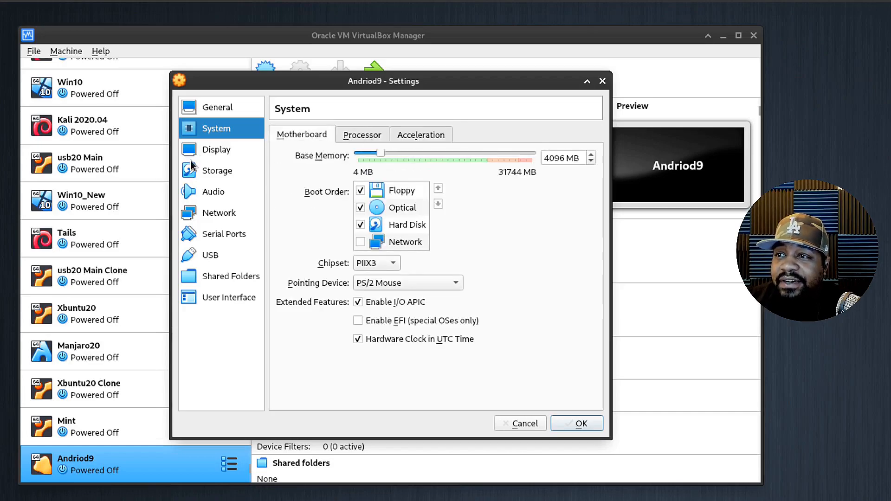
# Set the display's video memory to 128 MB and its graphics controller to VBoxVGA, and check the remote display and recording options
pyautogui.click(210, 151)
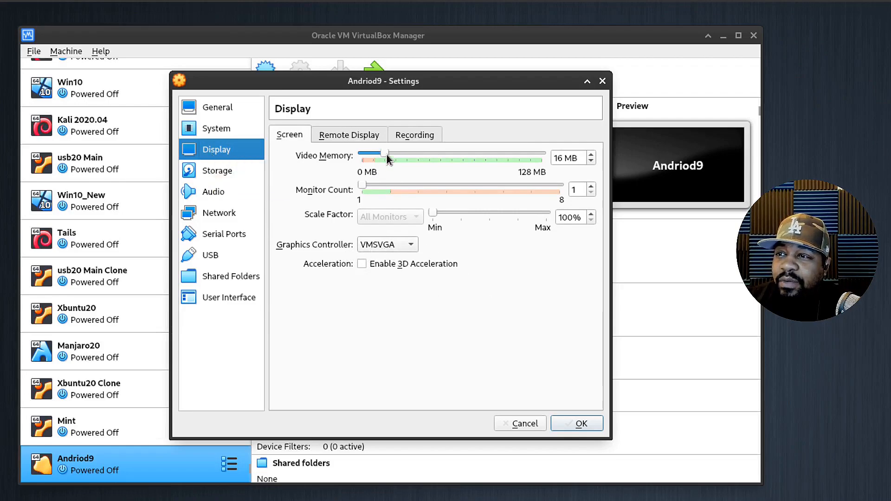
pyautogui.moveTo(385, 152); pyautogui.dragTo(542, 154)
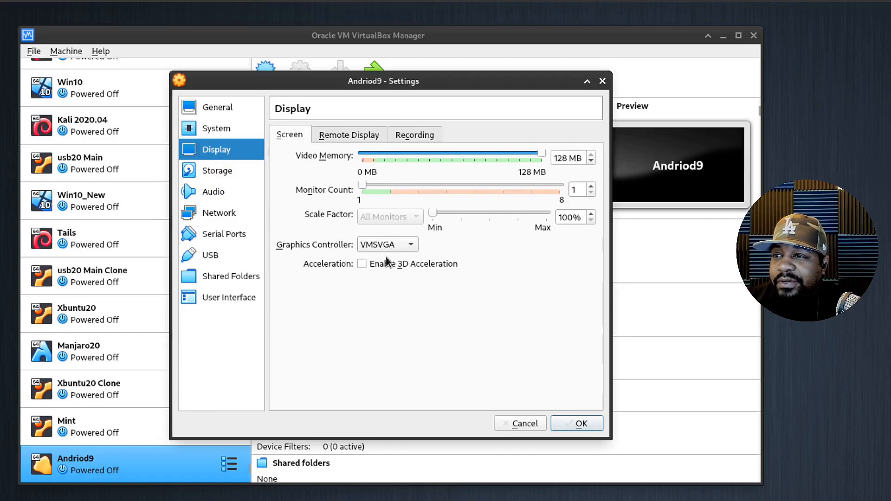
pyautogui.click(411, 246)
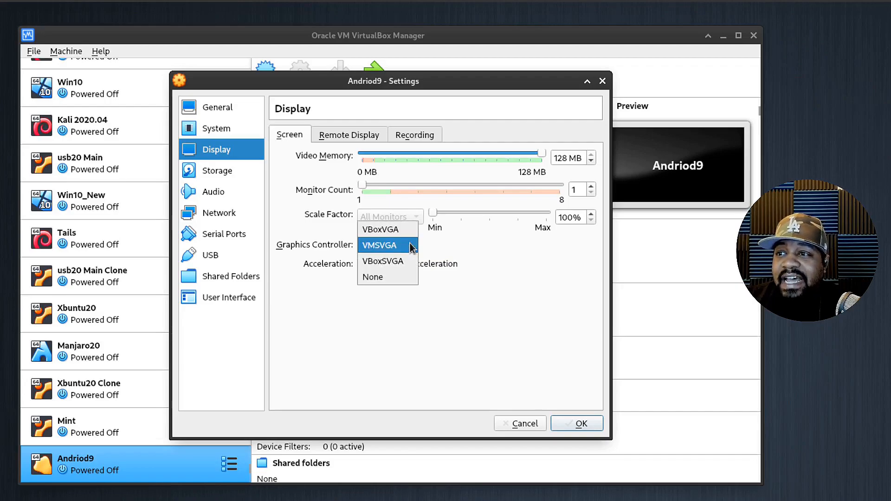
pyautogui.click(387, 229)
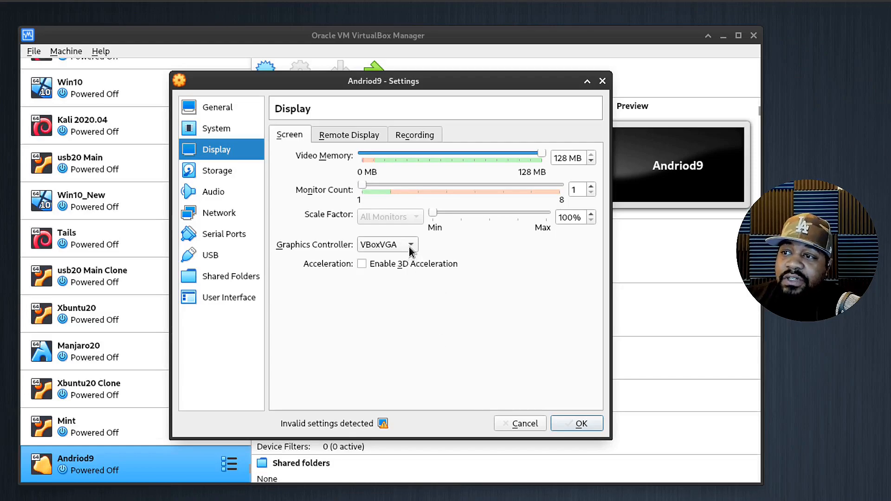
pyautogui.click(410, 246)
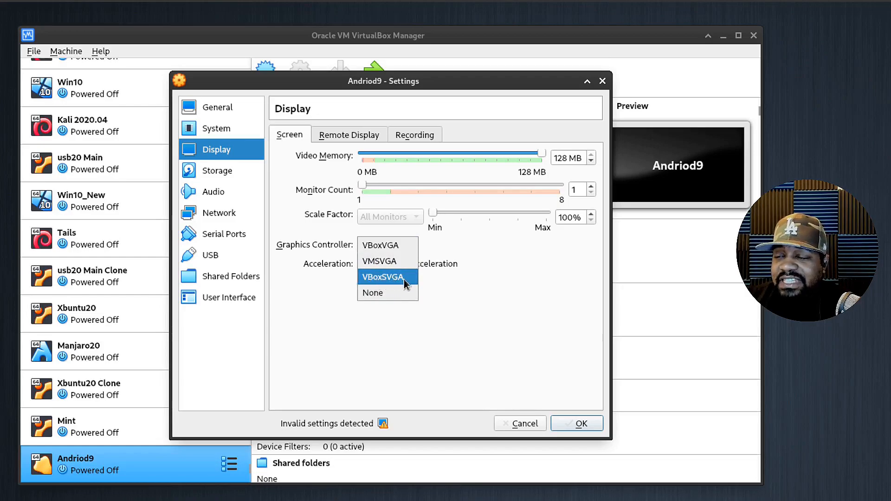
pyautogui.click(406, 245)
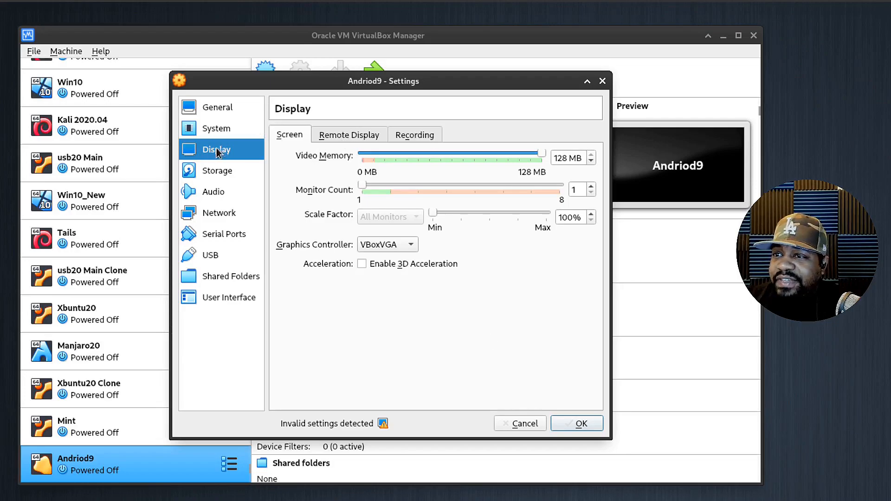
pyautogui.click(356, 136)
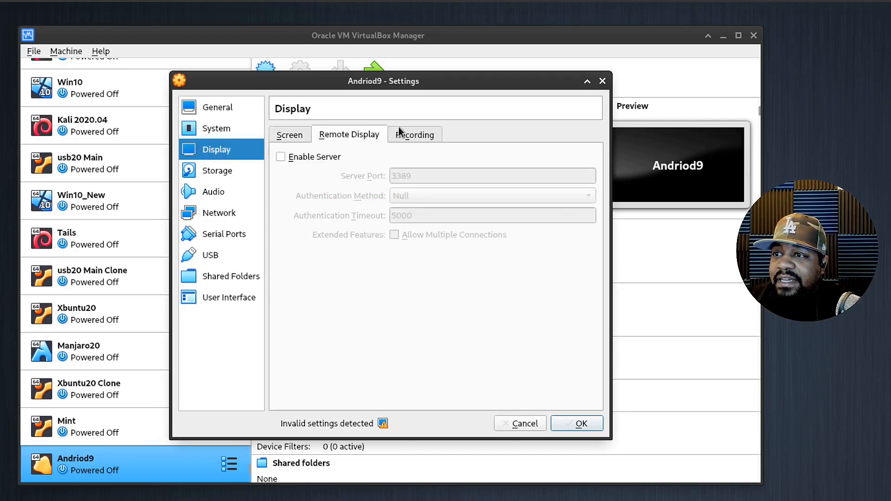
pyautogui.click(415, 134)
pyautogui.click(290, 135)
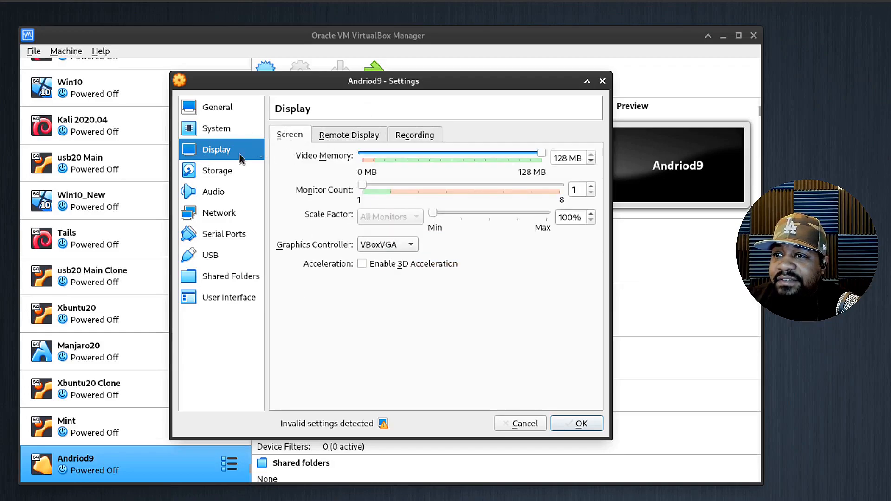
# Check the storage devices and attach network Adapter 1 to a Bridged Adapter
pyautogui.click(218, 177)
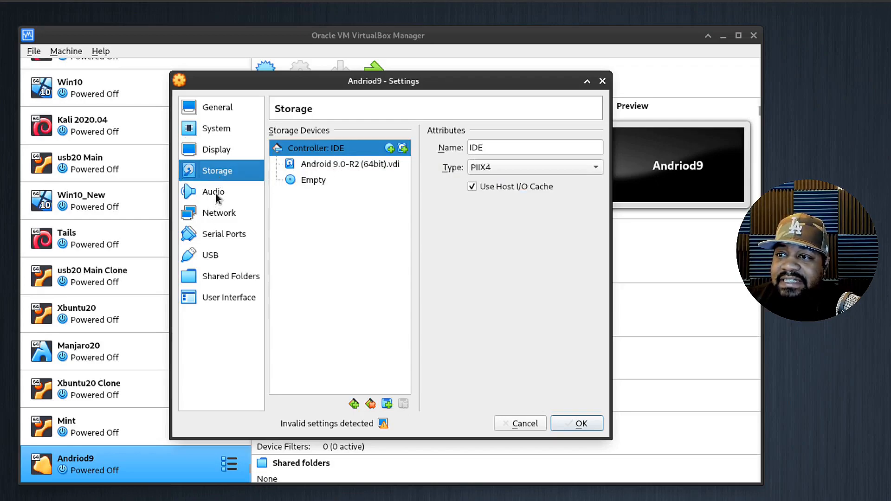
pyautogui.click(209, 213)
pyautogui.click(420, 179)
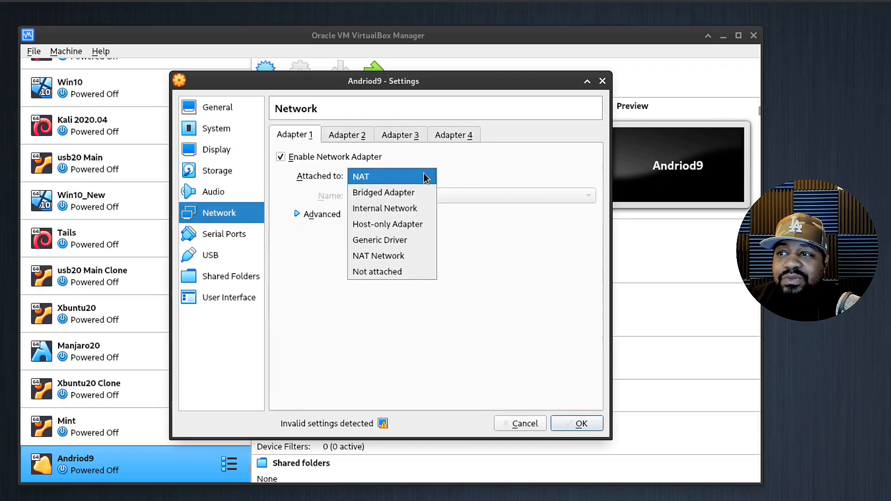
pyautogui.click(408, 201)
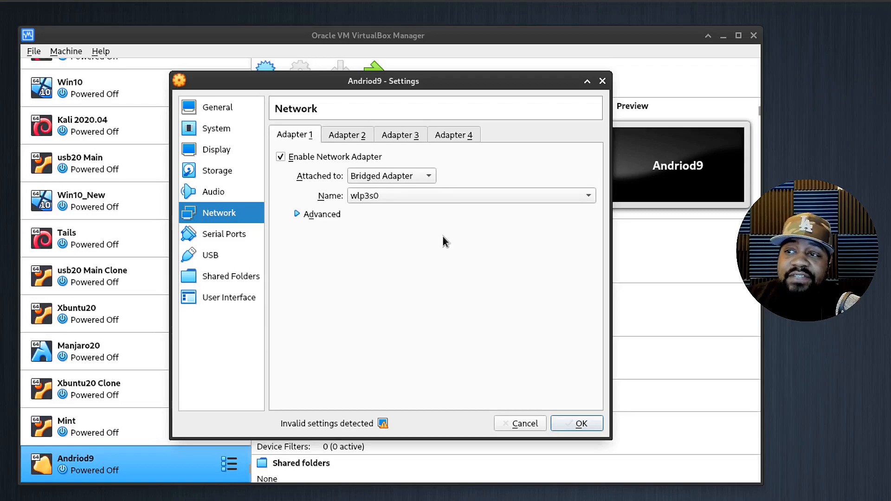
# Disable the virtual machine window's menu bar and status bar in the user interface settings and save all settings
pyautogui.click(426, 176)
pyautogui.click(425, 178)
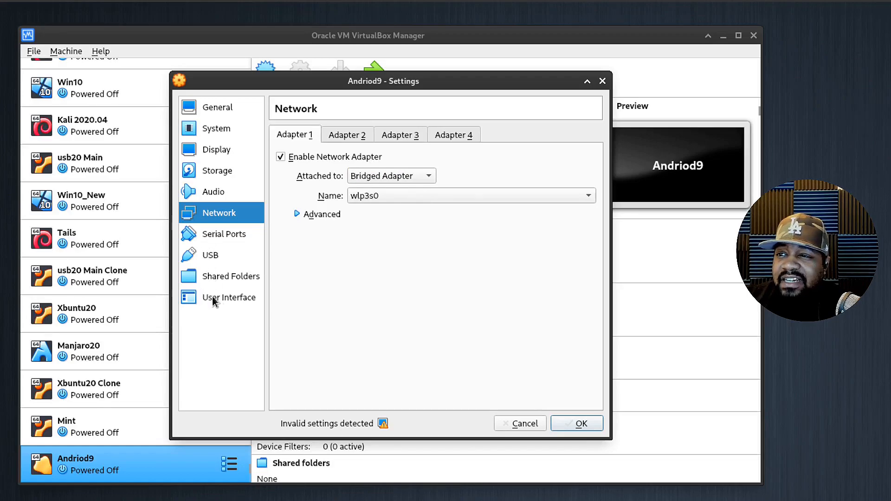
pyautogui.click(225, 299)
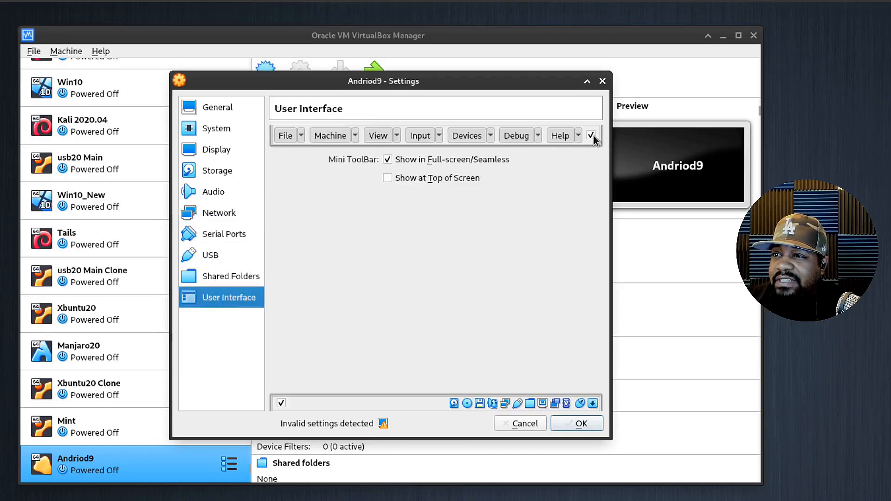
pyautogui.click(282, 403)
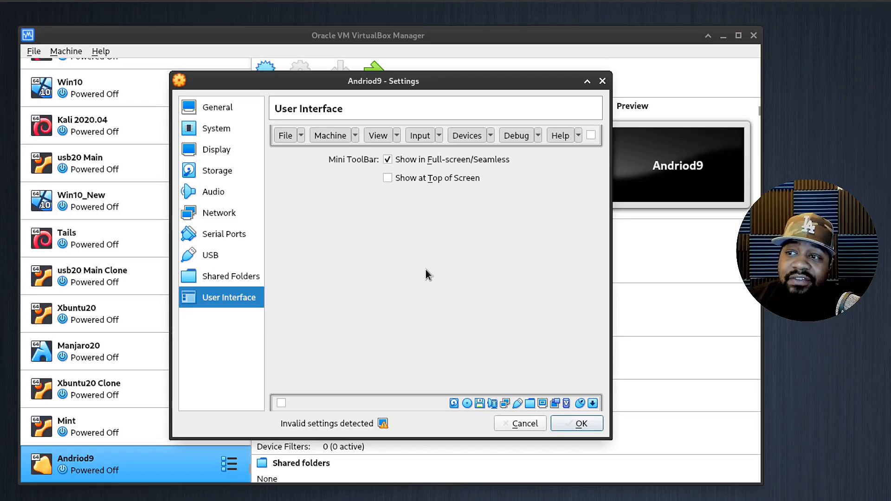
pyautogui.click(587, 423)
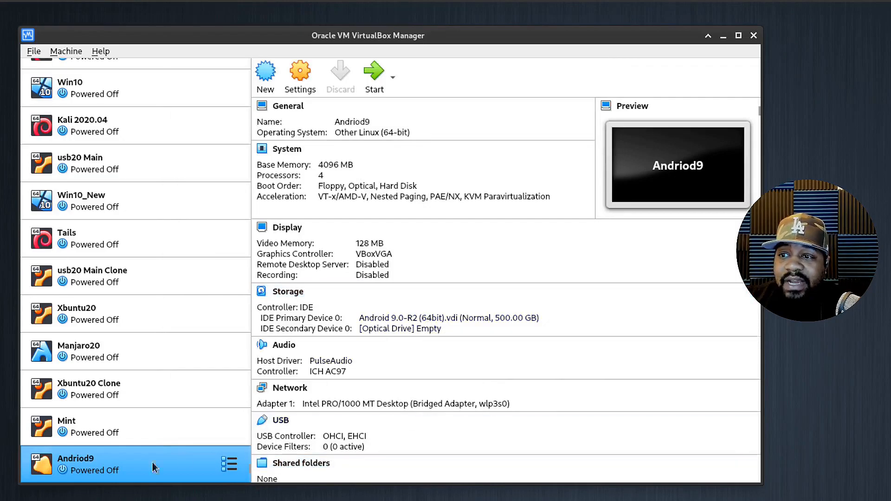
# Start the Andriod9 machine, boot the default Android-x86 9.0-r2 entry and move its window up on the desktop
pyautogui.doubleClick(115, 466)
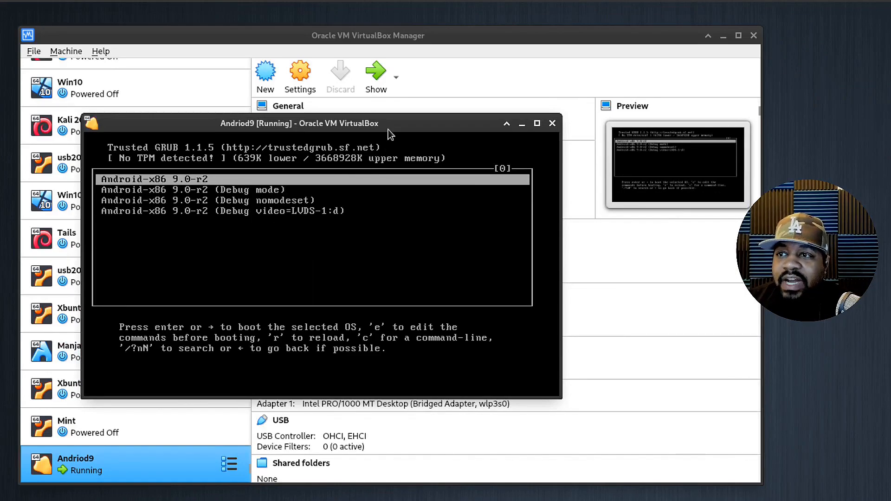
pyautogui.press('Down')
pyautogui.press('Up')
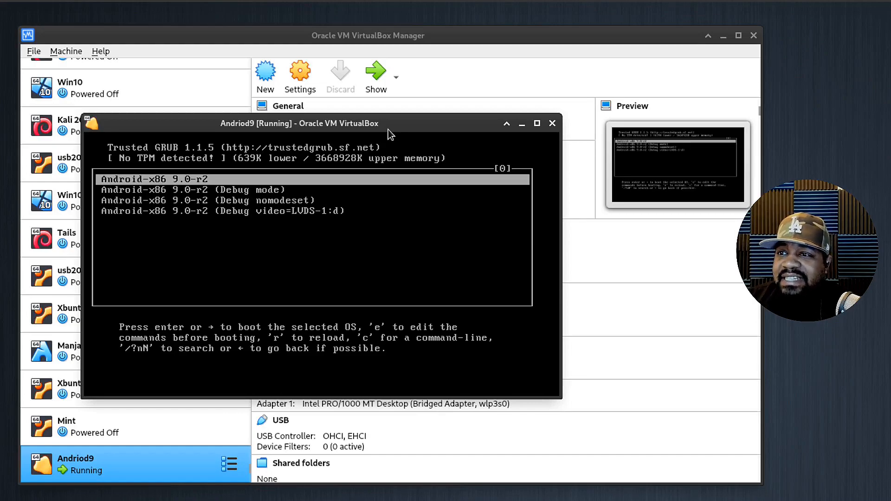
pyautogui.press('Return')
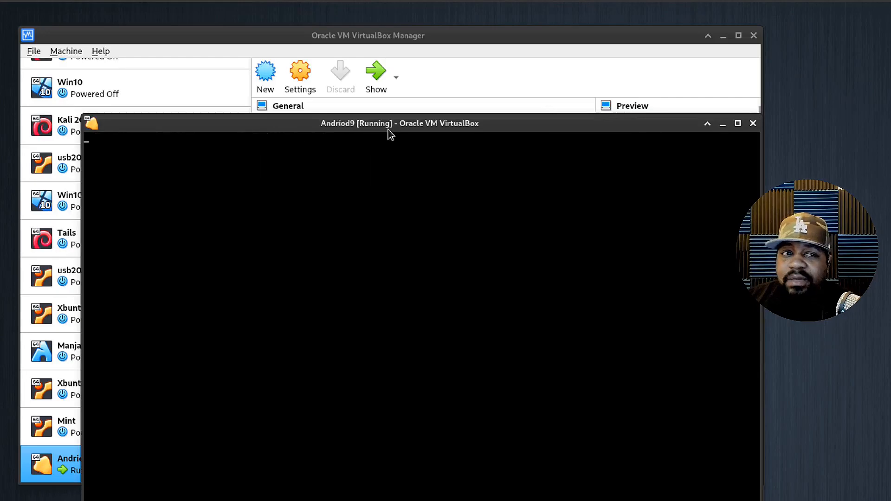
pyautogui.moveTo(405, 121); pyautogui.dragTo(367, 35)
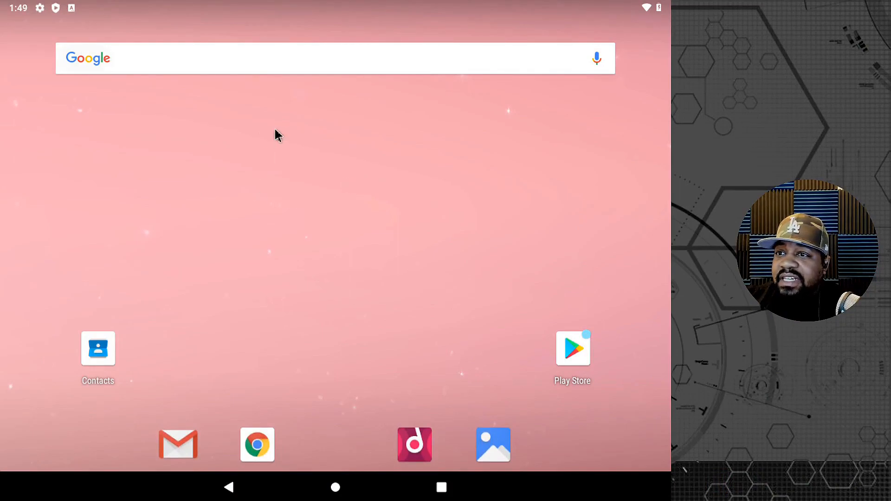
# View Android's quick settings and notifications, and look at the Play Store before returning to the home screen
pyautogui.click(649, 11)
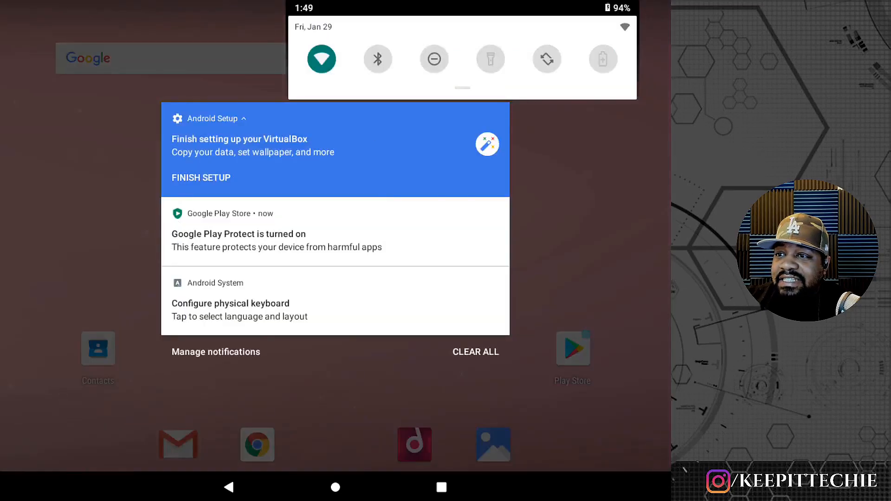
pyautogui.click(121, 199)
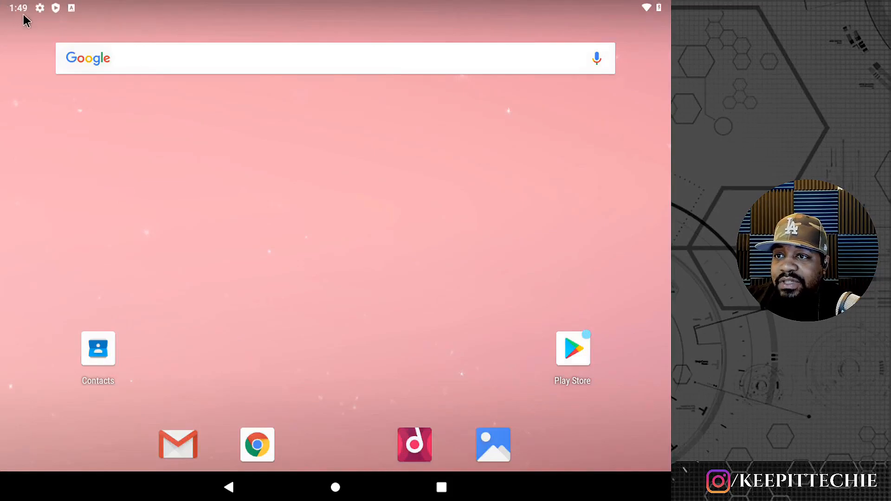
pyautogui.click(41, 12)
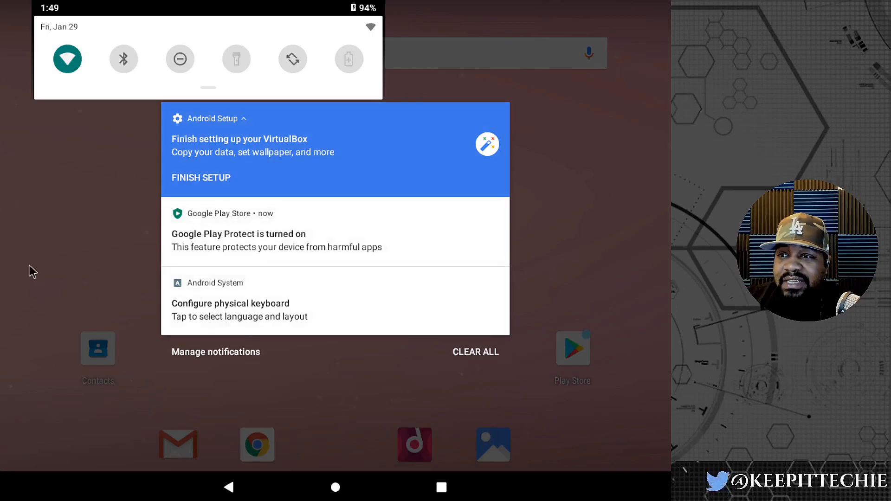
pyautogui.click(78, 240)
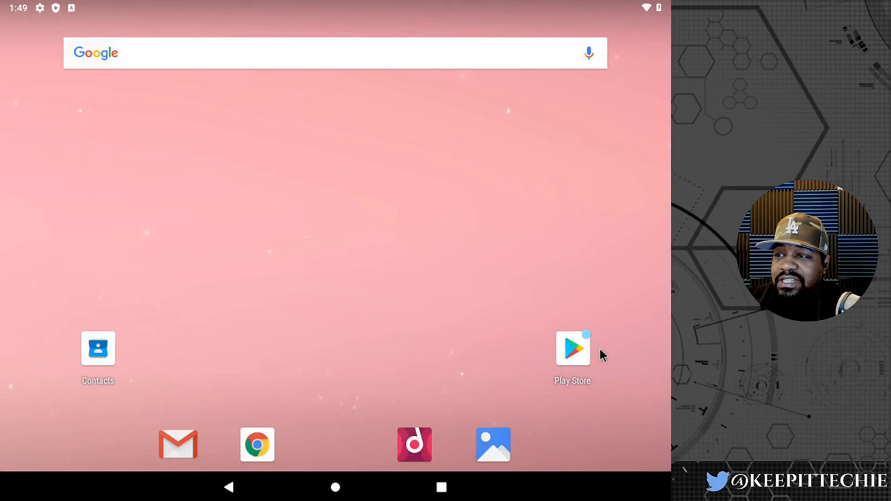
pyautogui.moveTo(583, 356); pyautogui.dragTo(584, 359)
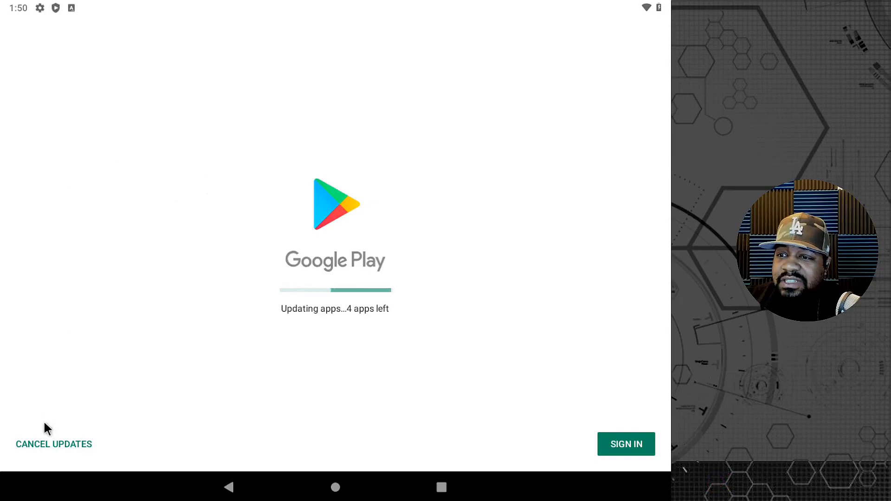
pyautogui.click(230, 487)
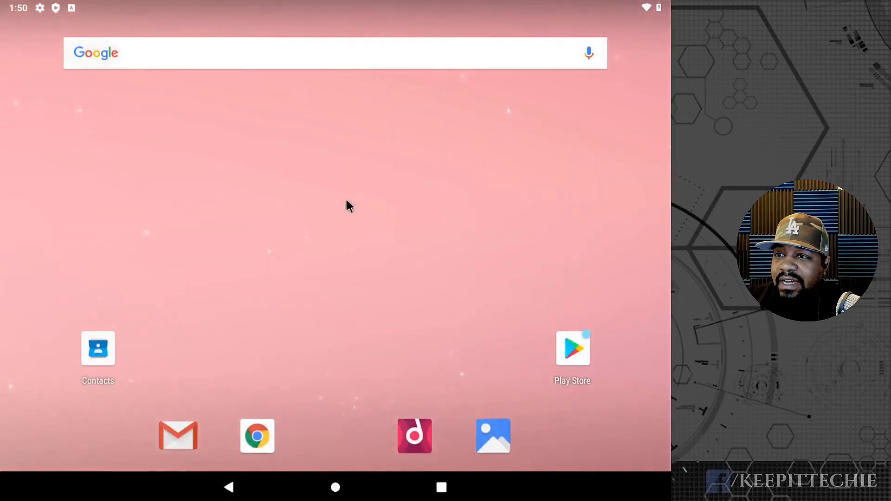